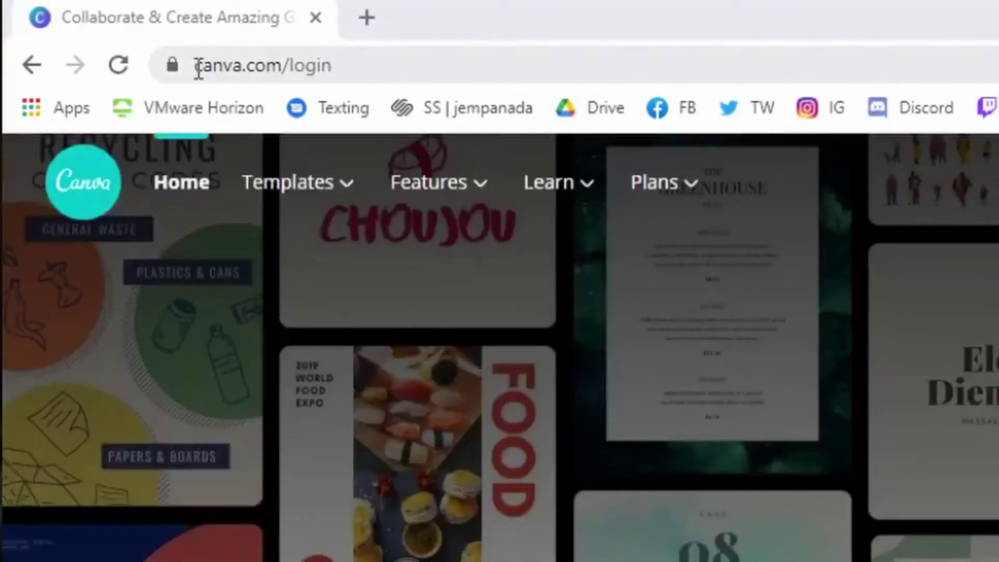
# Log in to the Canva account so the Home dashboard with recent designs loads
pyautogui.click(198, 65)
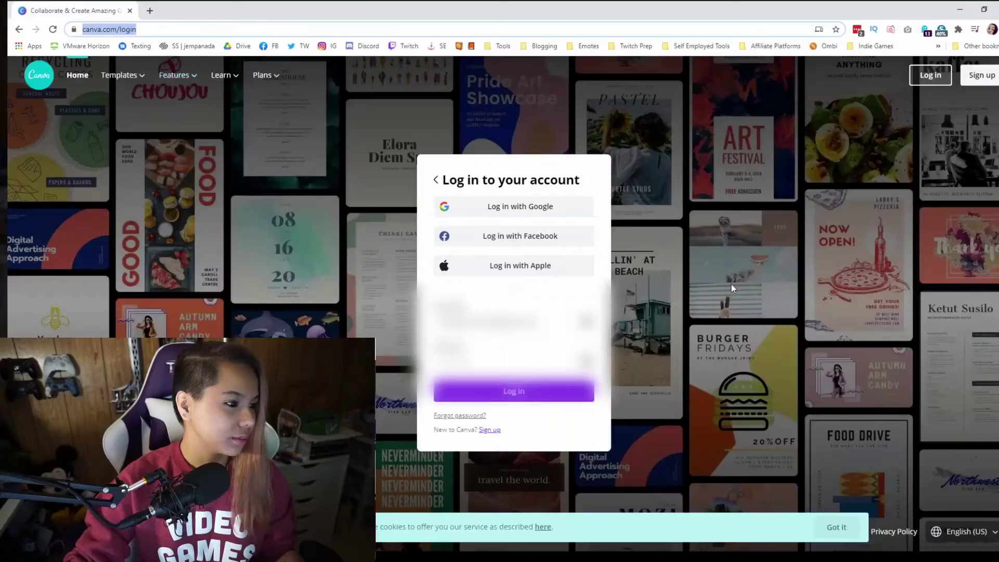
pyautogui.click(720, 282)
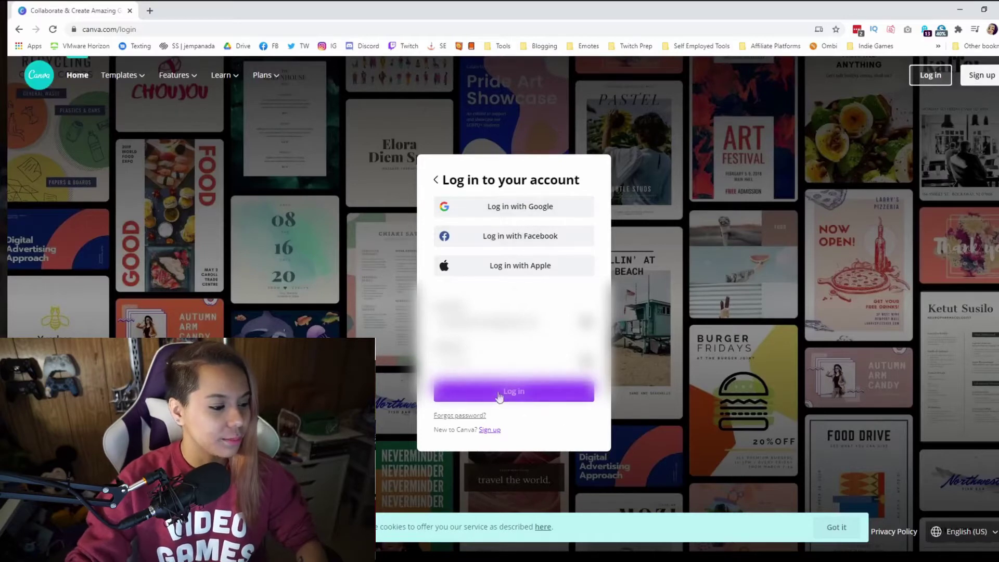
pyautogui.click(514, 398)
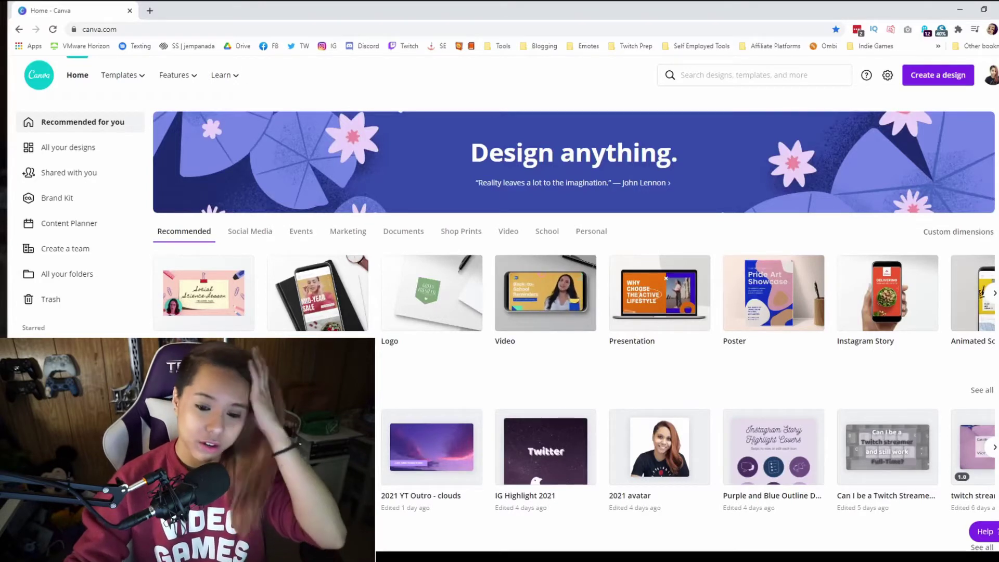
# Create a new blank design with custom dimensions of 320 × 150 px
pyautogui.click(926, 78)
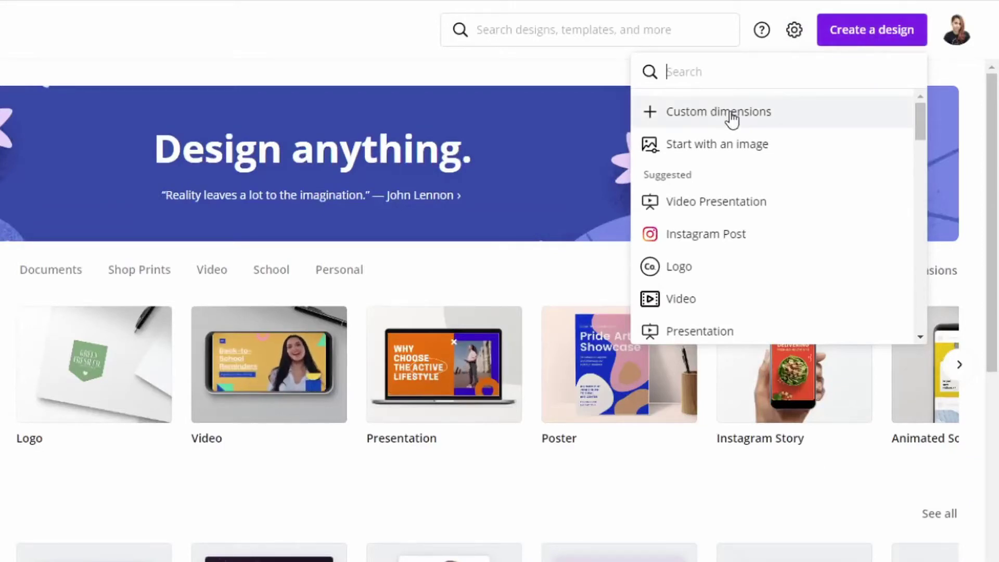
pyautogui.click(768, 123)
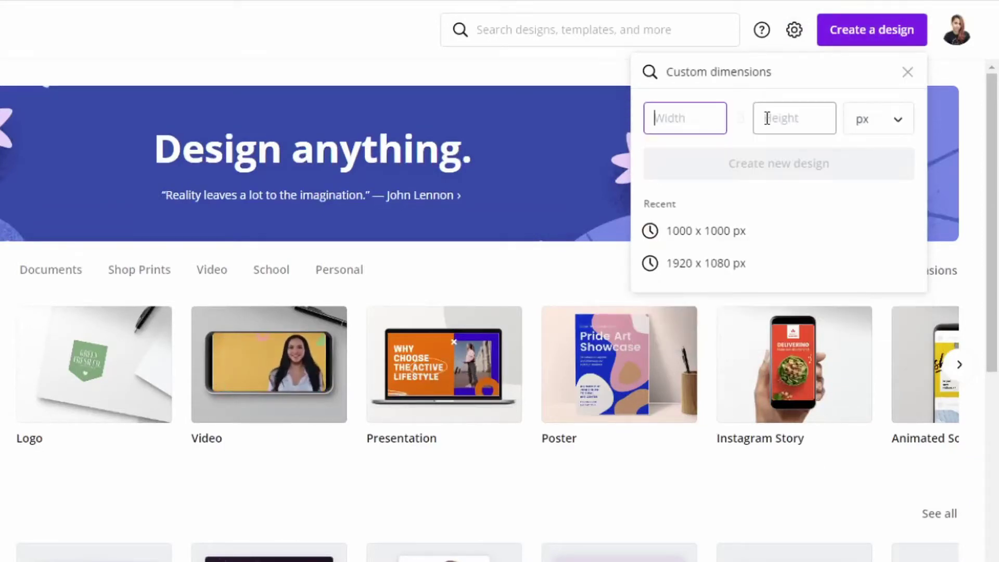
pyautogui.write('320')
pyautogui.press('Tab')
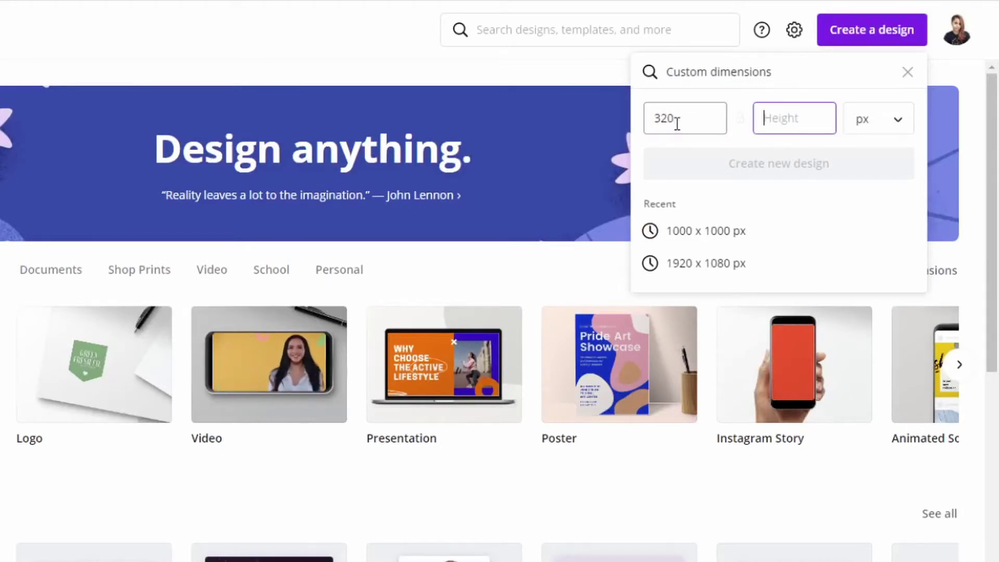
pyautogui.write('150')
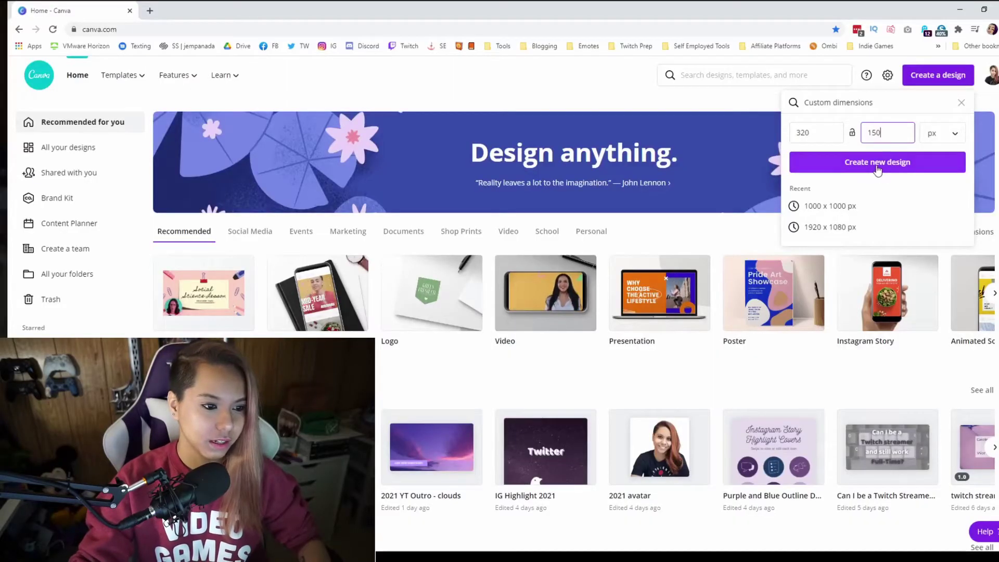
pyautogui.click(877, 164)
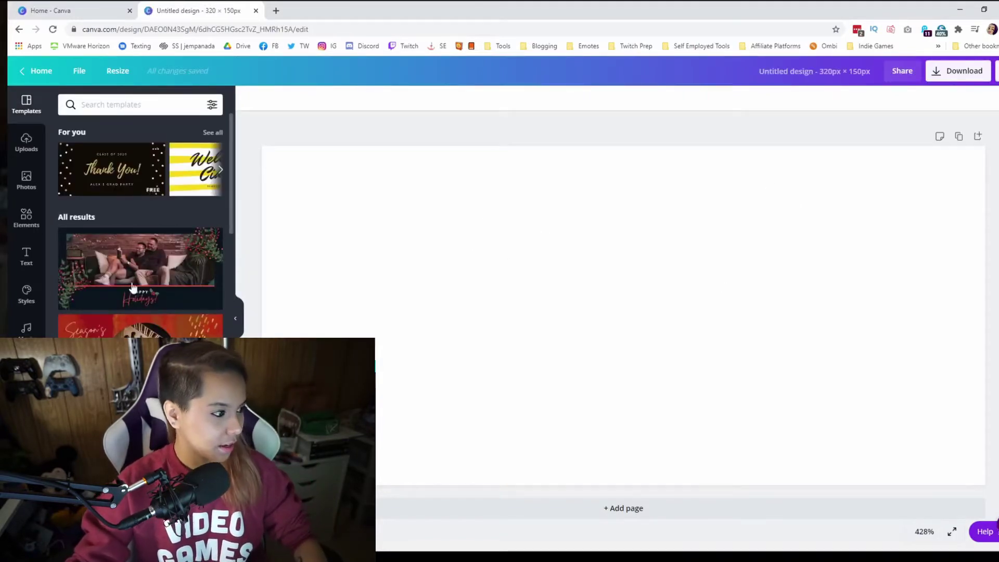
# Browse the template suggestions, then switch the side panel to the Background library
pyautogui.scroll(-3, 152, 257)
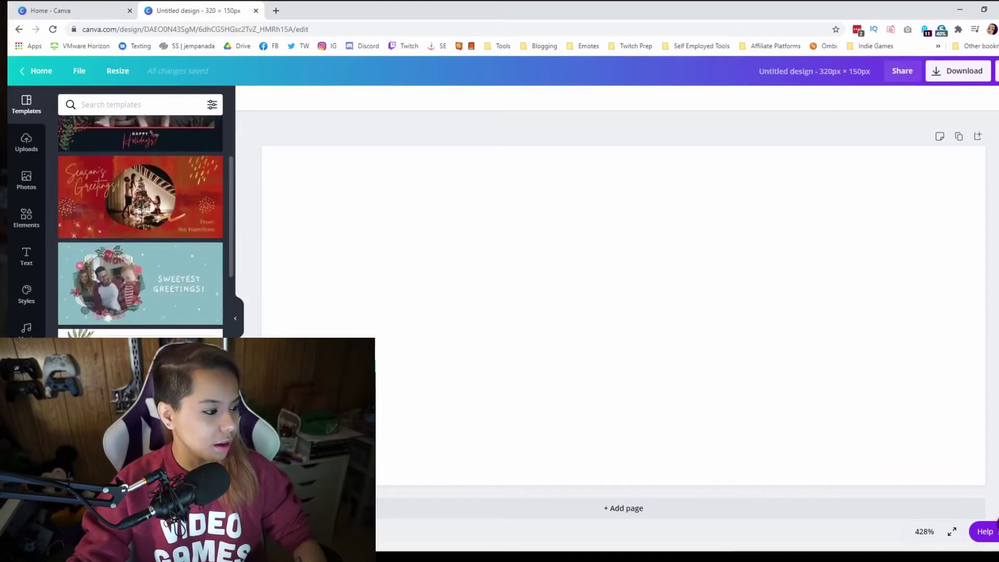
pyautogui.scroll(3, 138, 283)
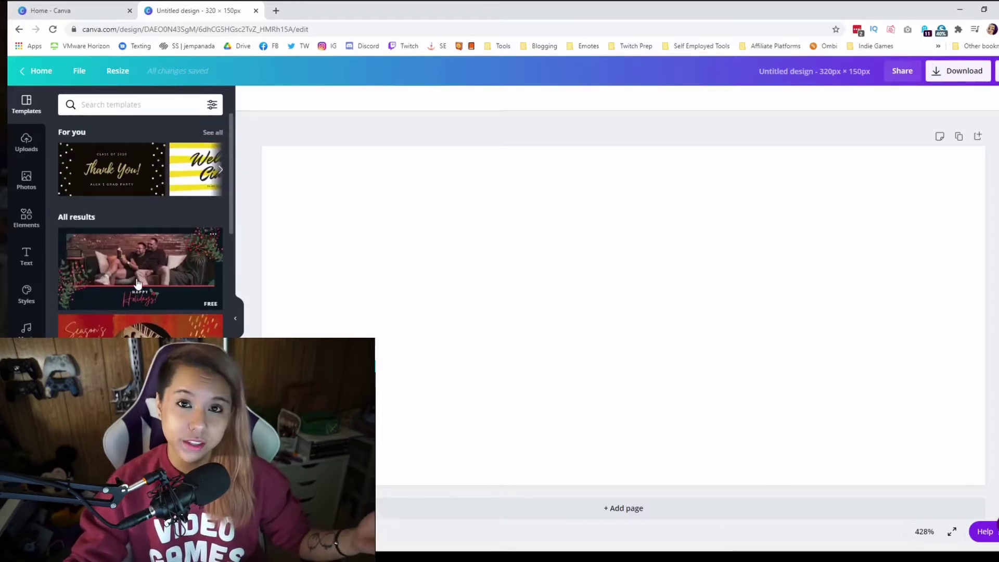
pyautogui.scroll(-5, 139, 278)
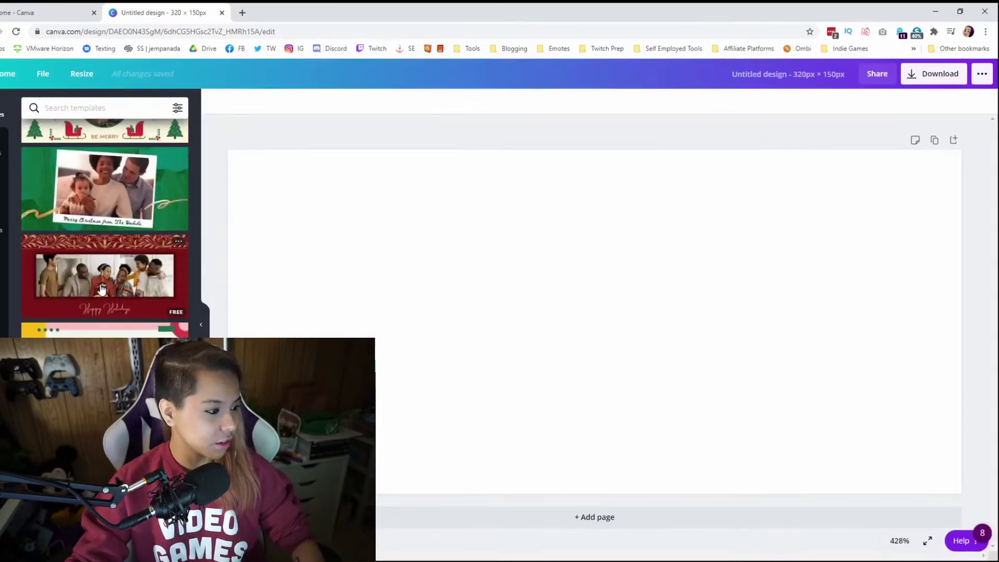
pyautogui.scroll(10, 102, 286)
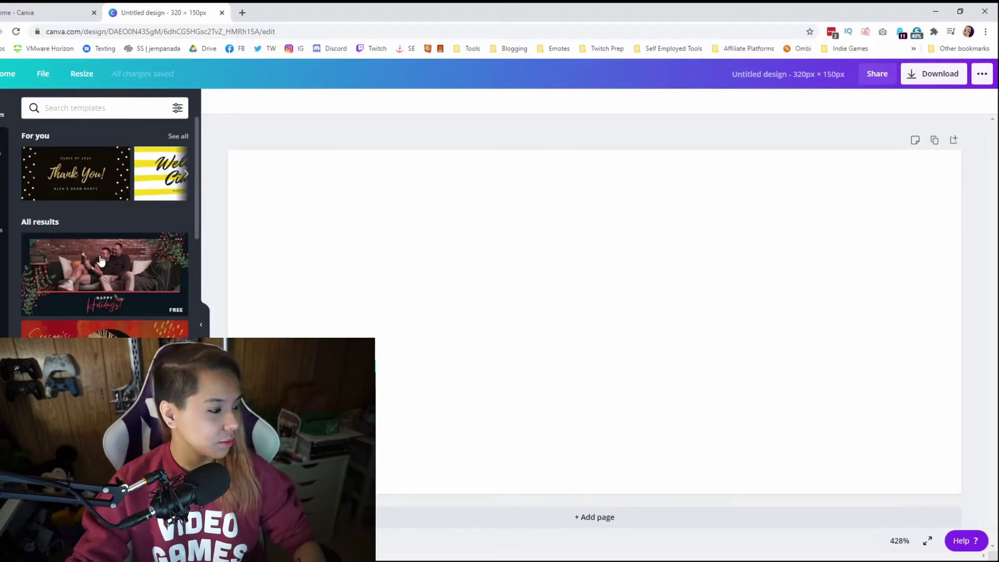
pyautogui.click(4, 307)
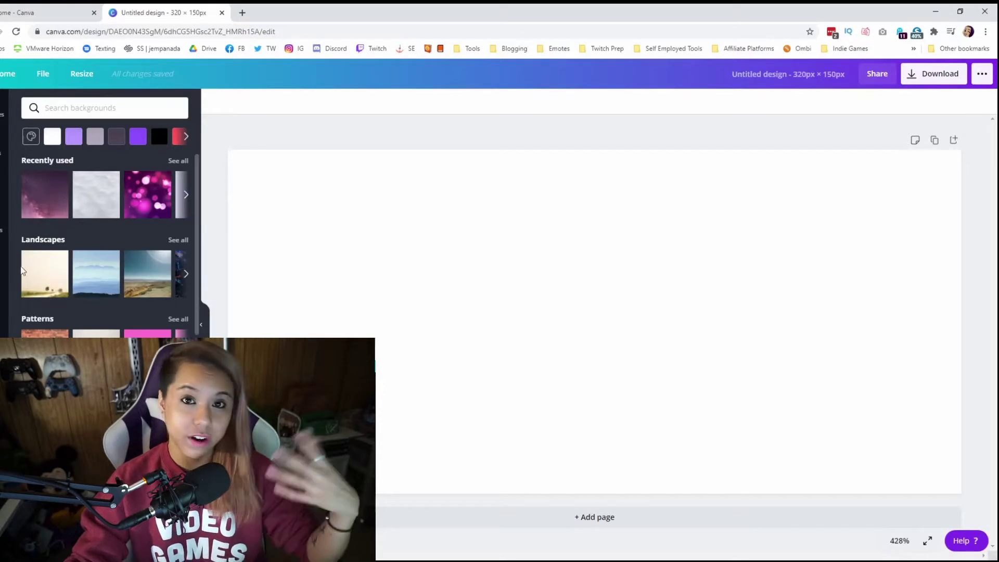
# Search the backgrounds for 'gaming' and then 'video game'
pyautogui.scroll(-5, 89, 322)
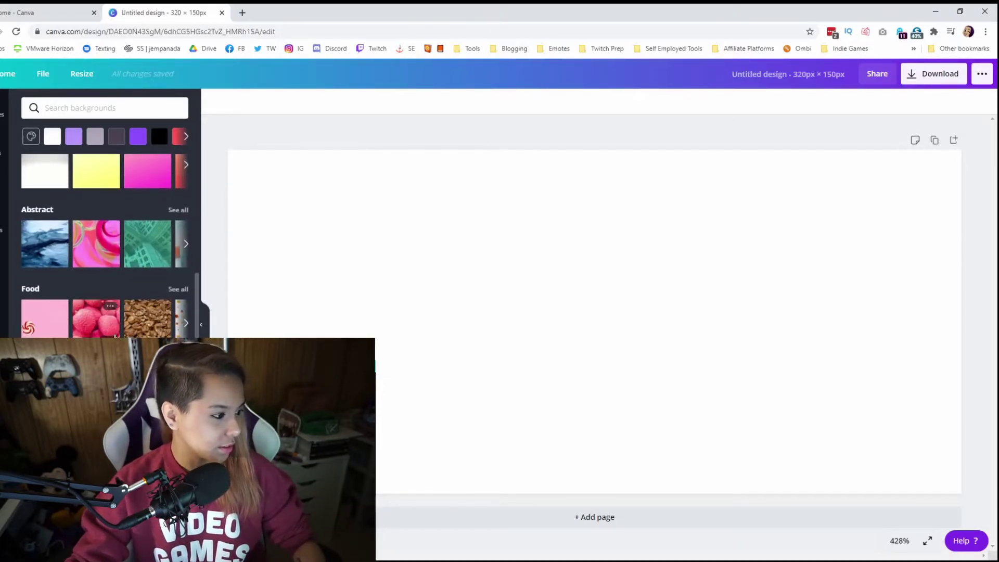
pyautogui.scroll(-4, 115, 312)
pyautogui.scroll(10, 121, 256)
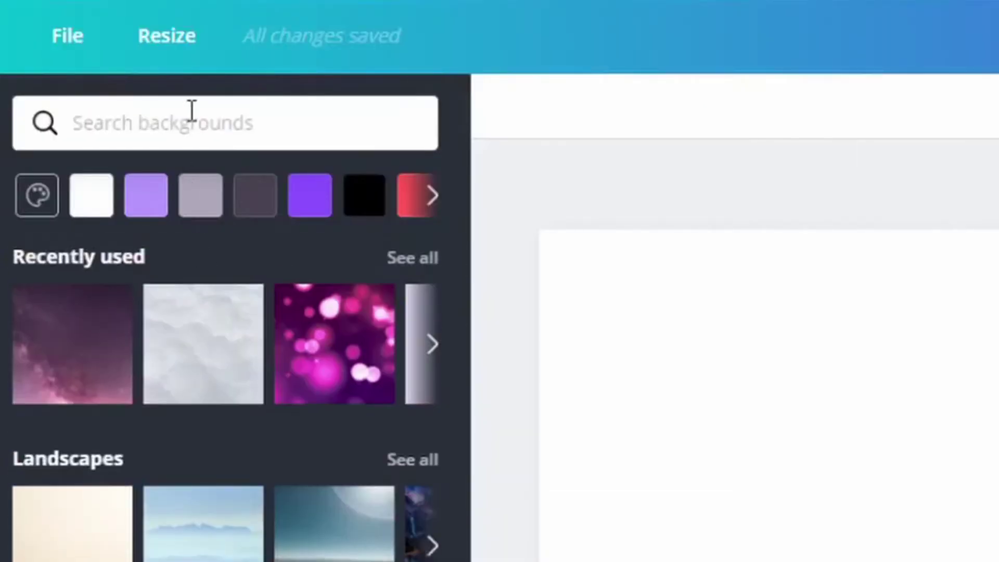
pyautogui.click(192, 110)
pyautogui.write('gamim')
pyautogui.press('BackSpace')
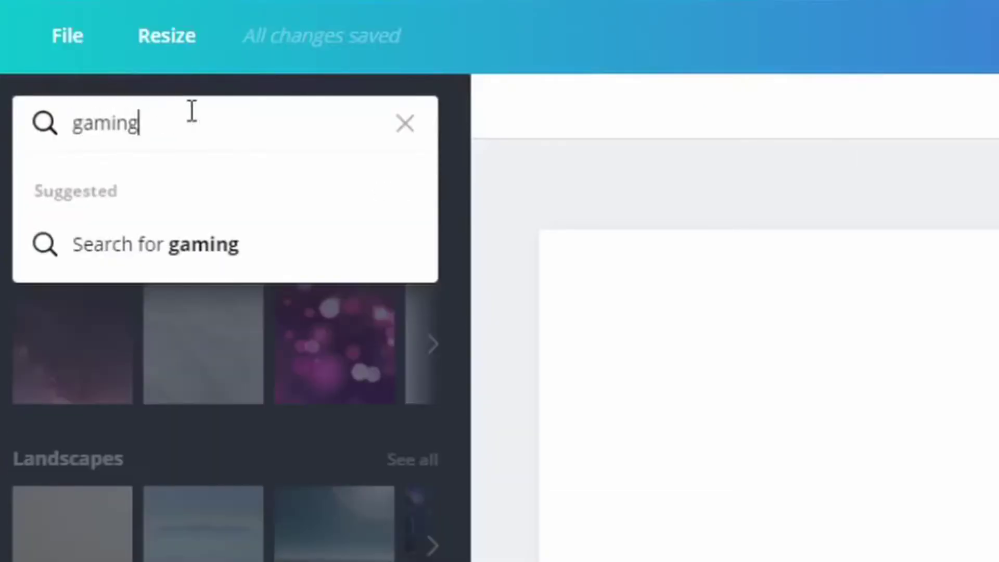
pyautogui.write('ng')
pyautogui.press('Return')
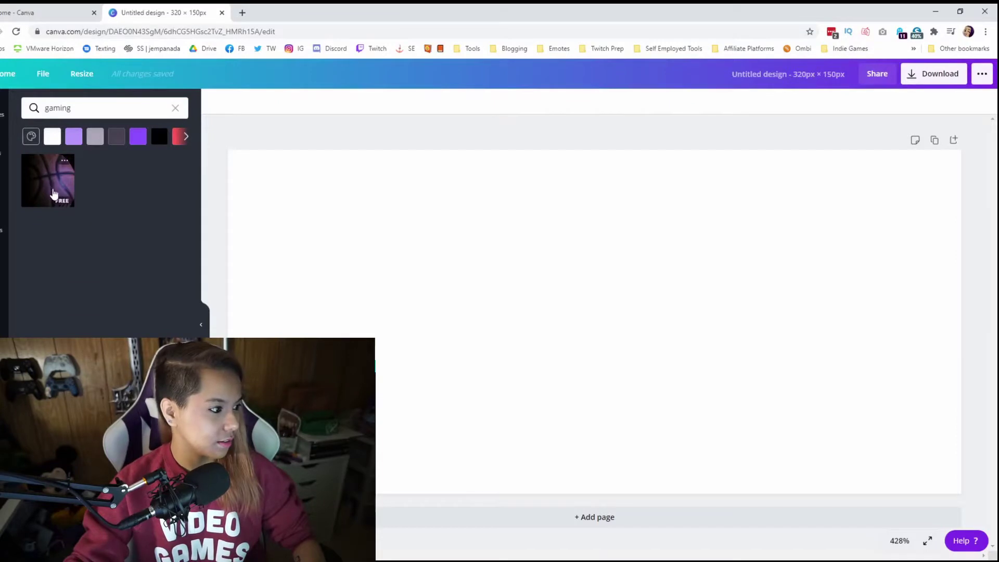
pyautogui.click(79, 108)
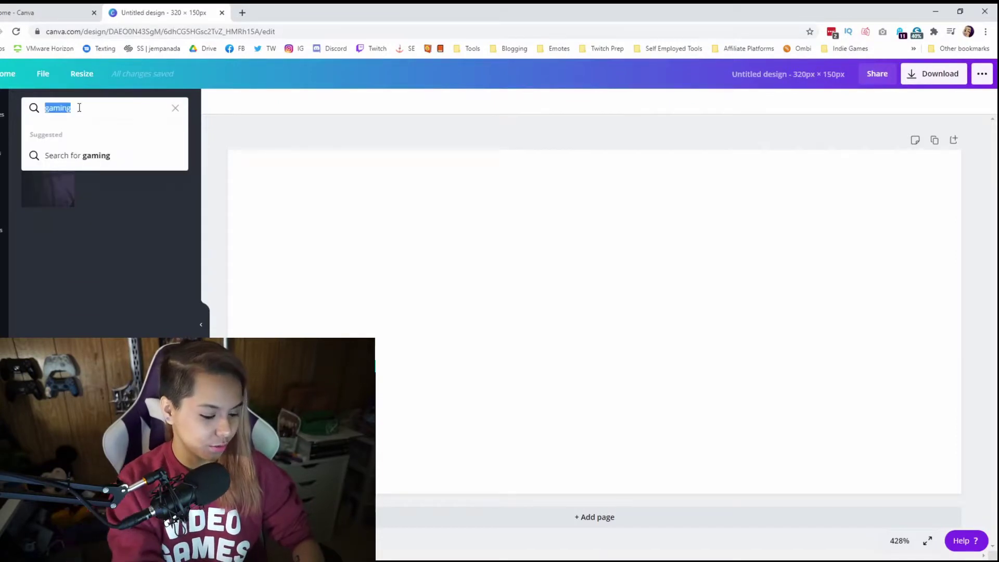
pyautogui.write('vide')
pyautogui.write('o game')
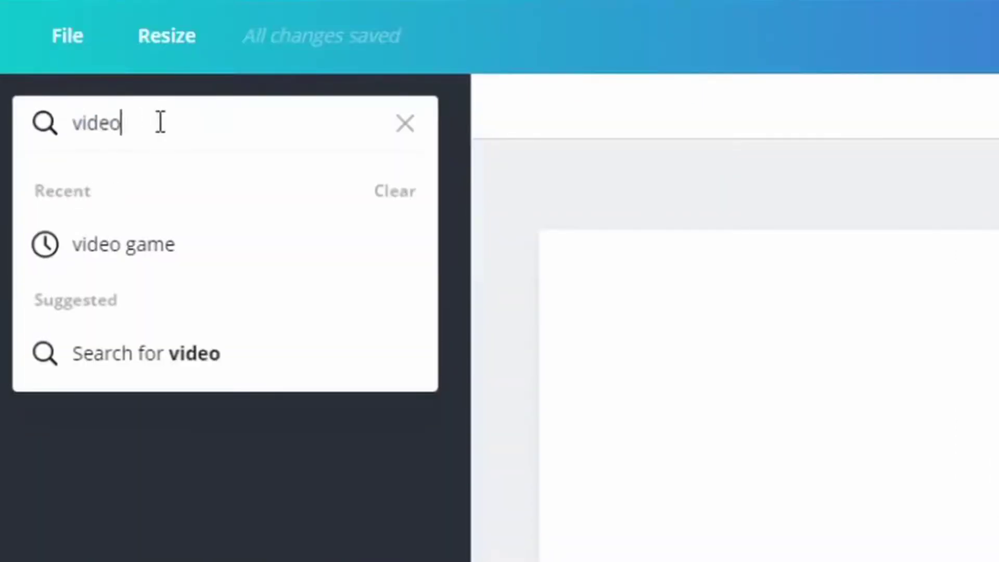
pyautogui.press('Return')
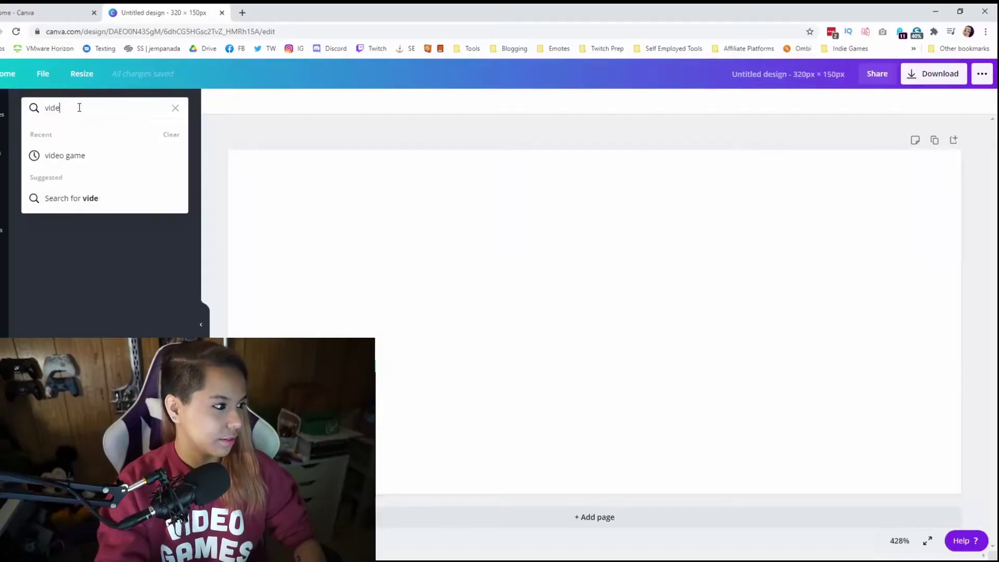
# Search the backgrounds for 'tech', then replace the query with 'blue'
pyautogui.press('BackSpace')
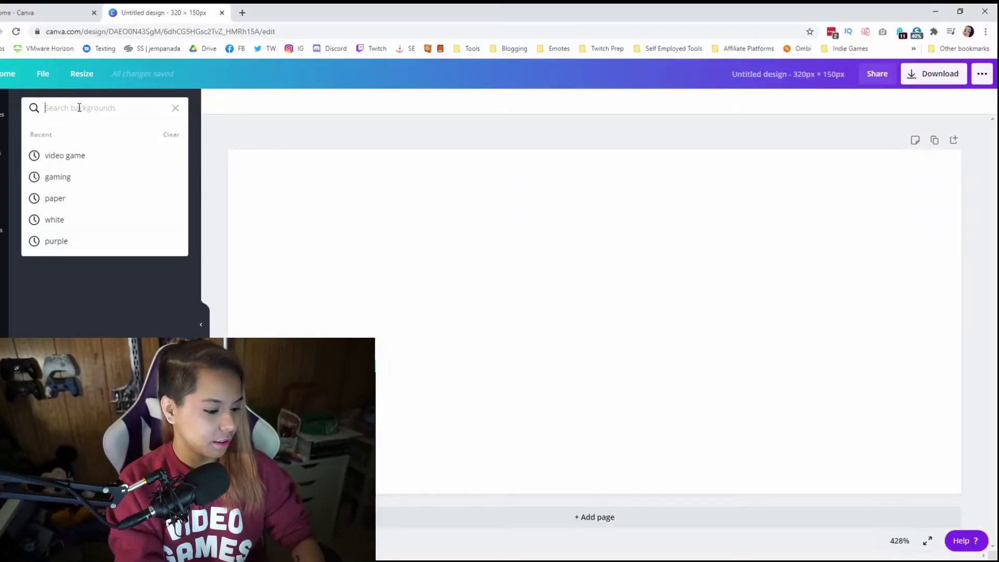
pyautogui.write('tech')
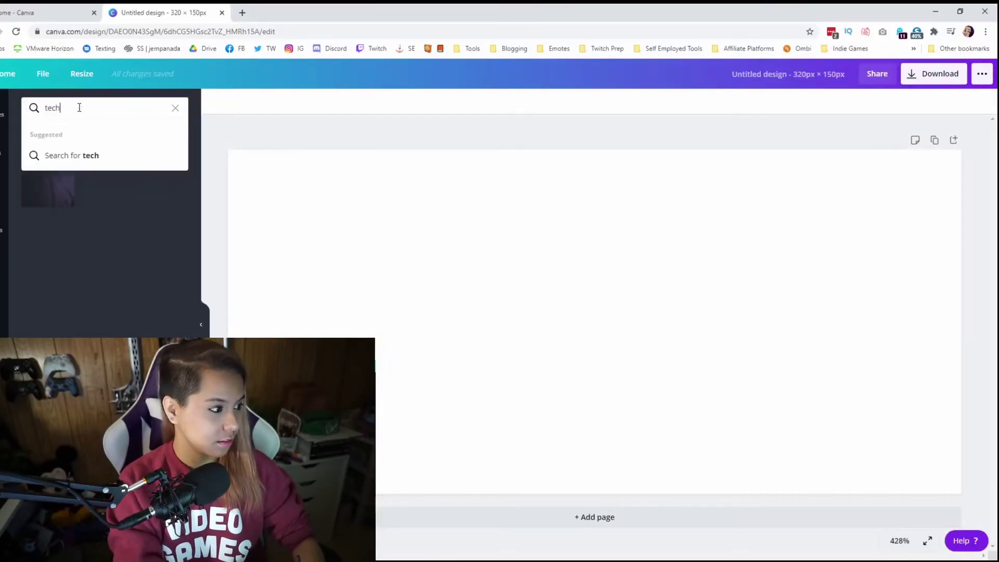
pyautogui.press('Return')
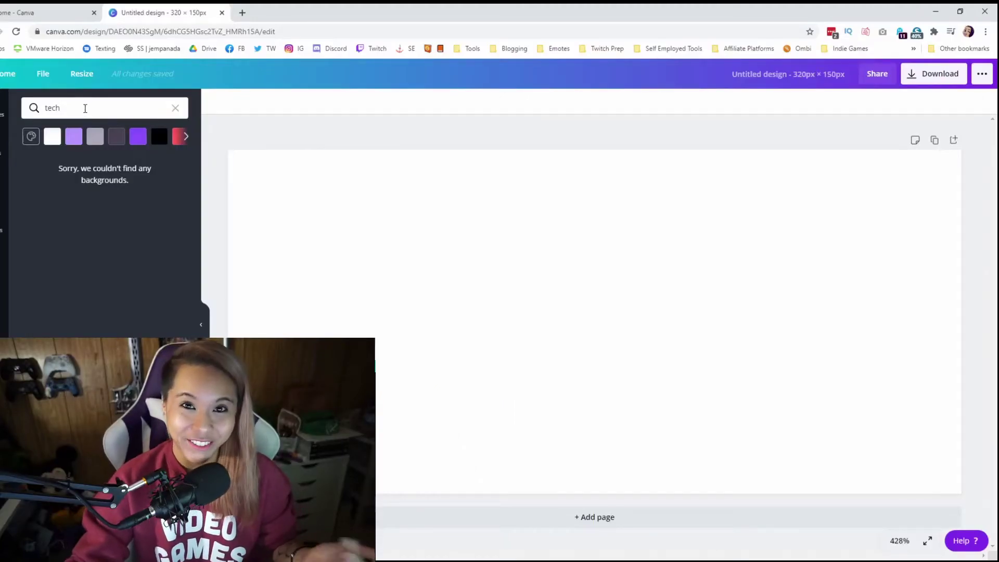
pyautogui.click(85, 103)
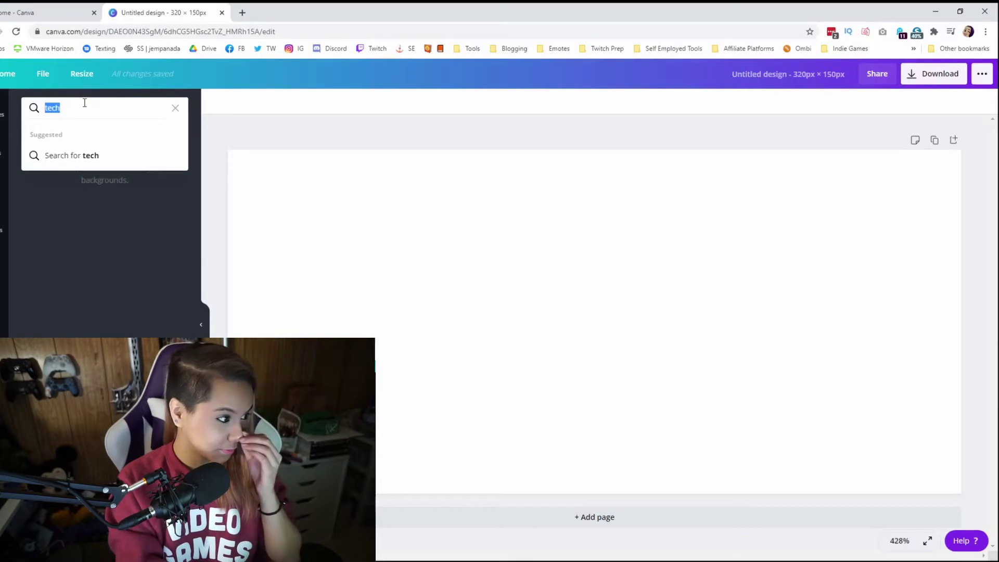
pyautogui.press('BackSpace')
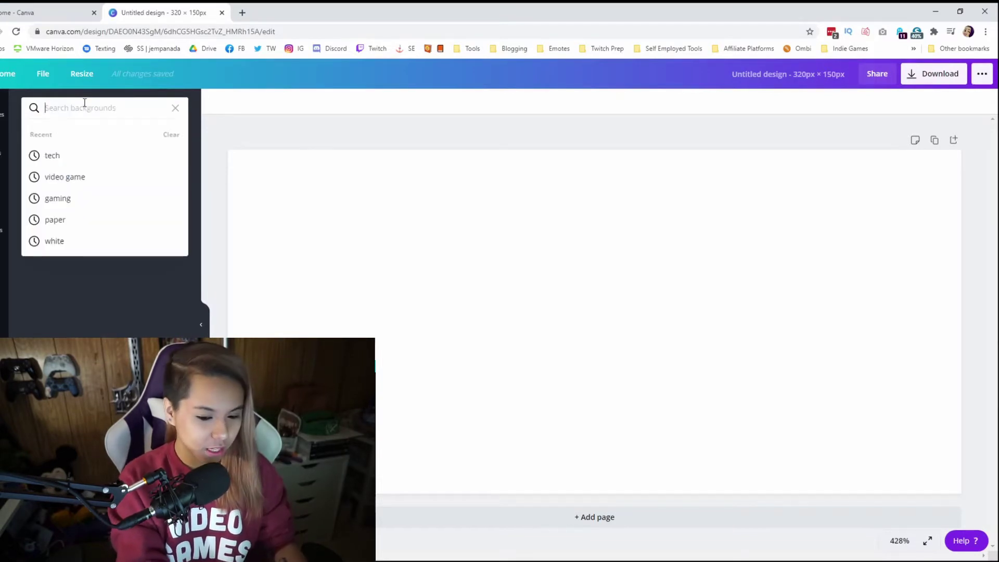
pyautogui.write('blue')
pyautogui.press('Return')
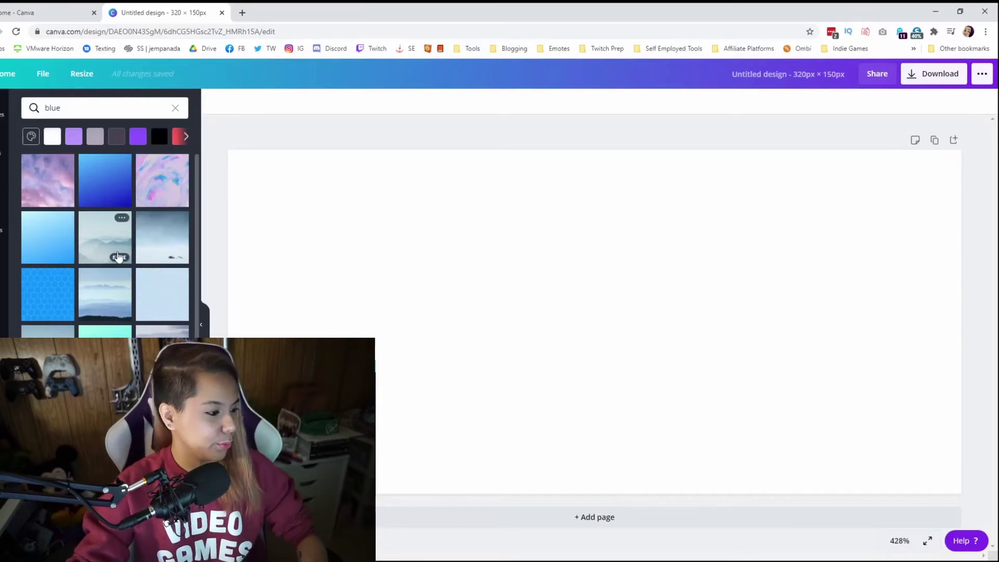
# Apply the black background with the glowing blue arc from the blue results
pyautogui.scroll(-10, 118, 256)
pyautogui.scroll(-3, 104, 259)
pyautogui.scroll(-2, 93, 253)
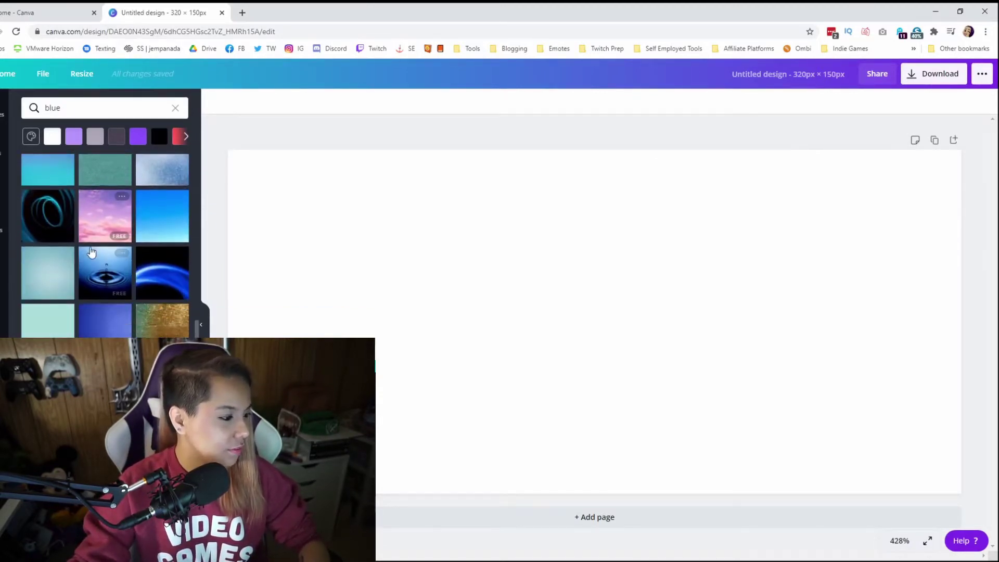
pyautogui.scroll(-2, 170, 225)
pyautogui.click(165, 223)
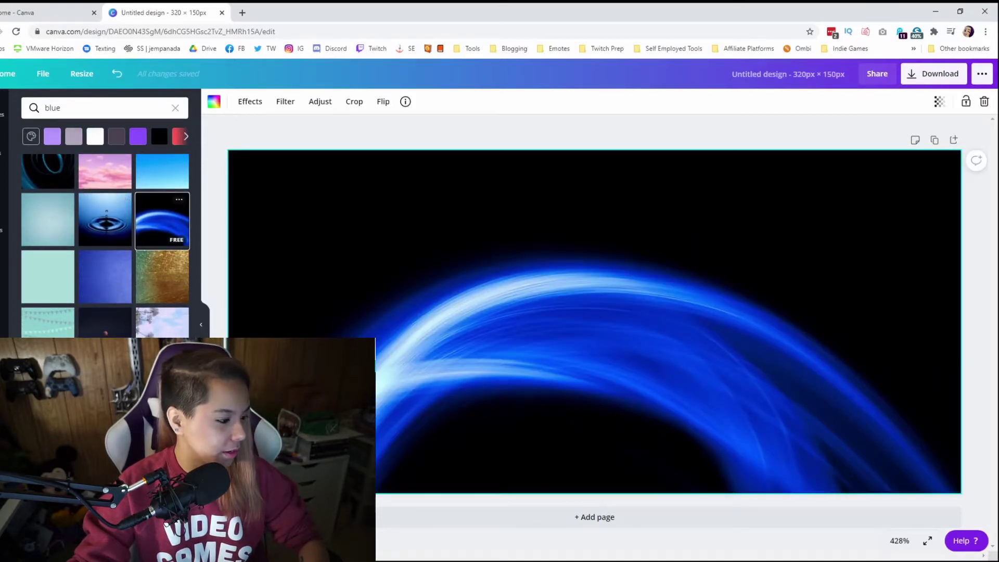
# Scroll through the 'blue' photo results, then bring up the Text panel's heading styles
pyautogui.scroll(-5, 144, 328)
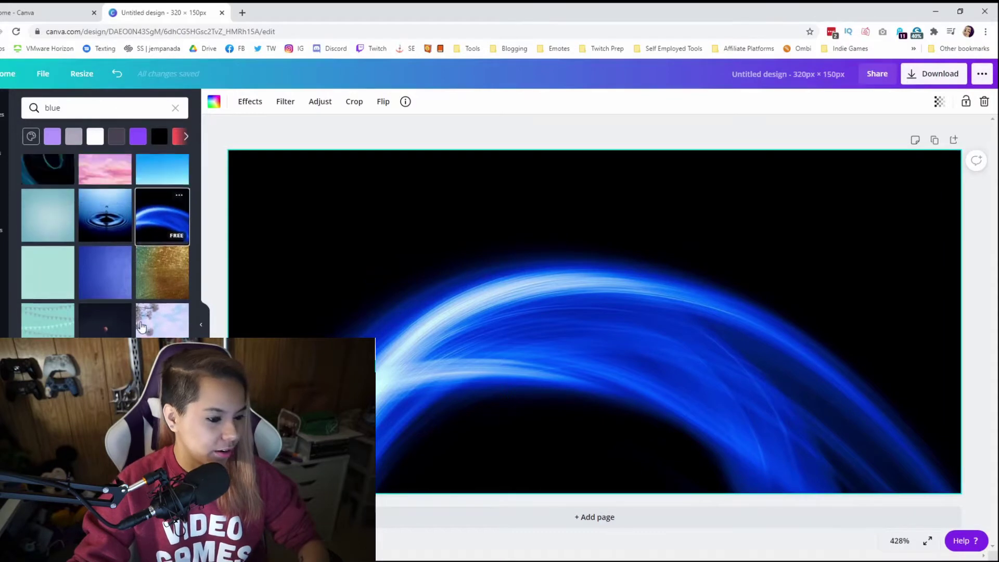
pyautogui.scroll(2, 156, 312)
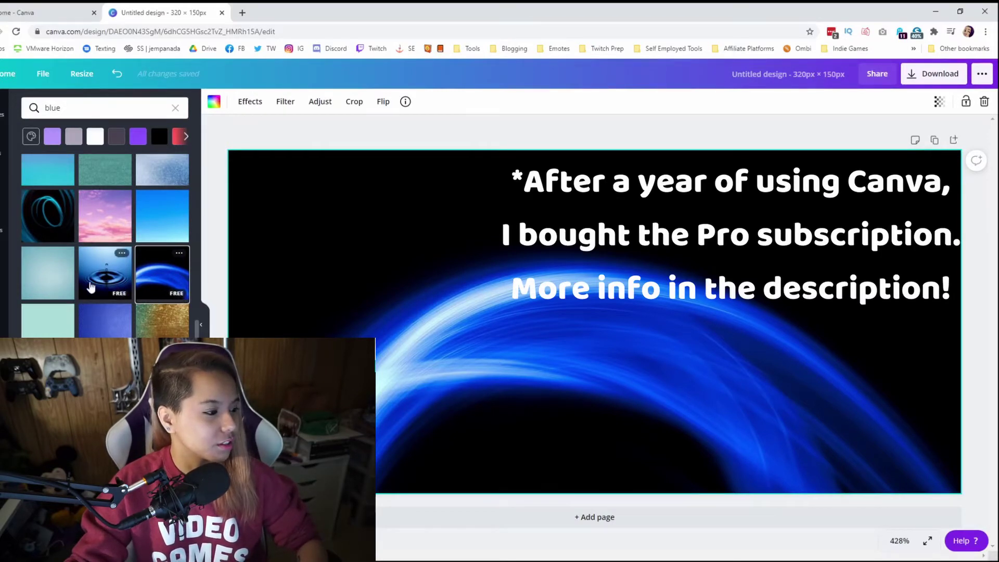
pyautogui.scroll(-5, 90, 286)
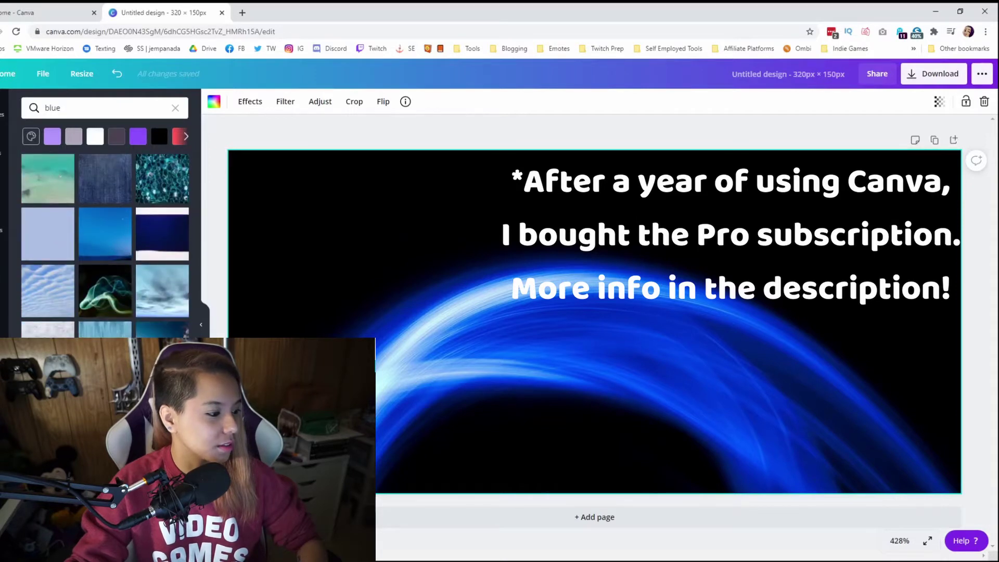
pyautogui.scroll(-10, 105, 244)
pyautogui.scroll(-10, 104, 245)
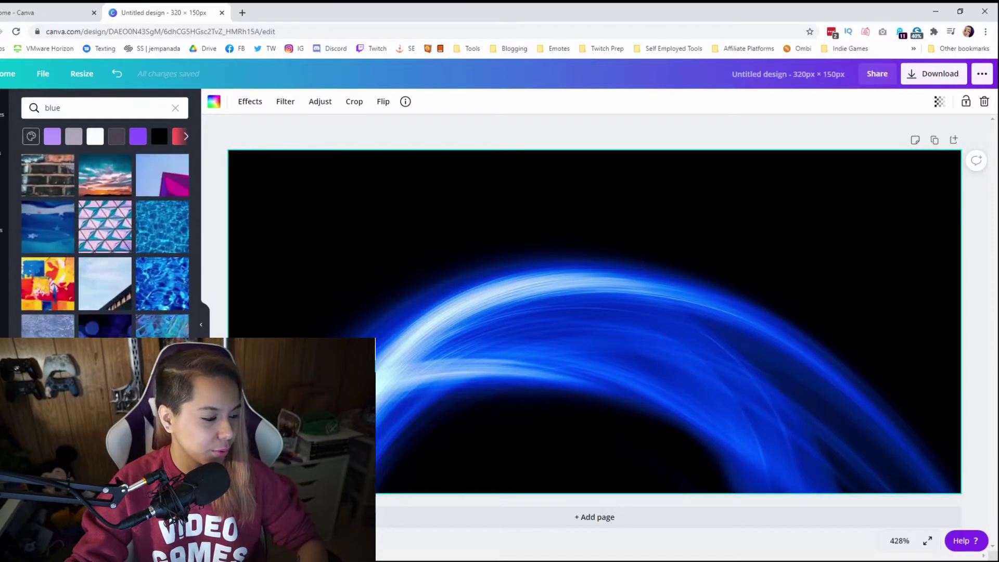
pyautogui.scroll(-3, 105, 244)
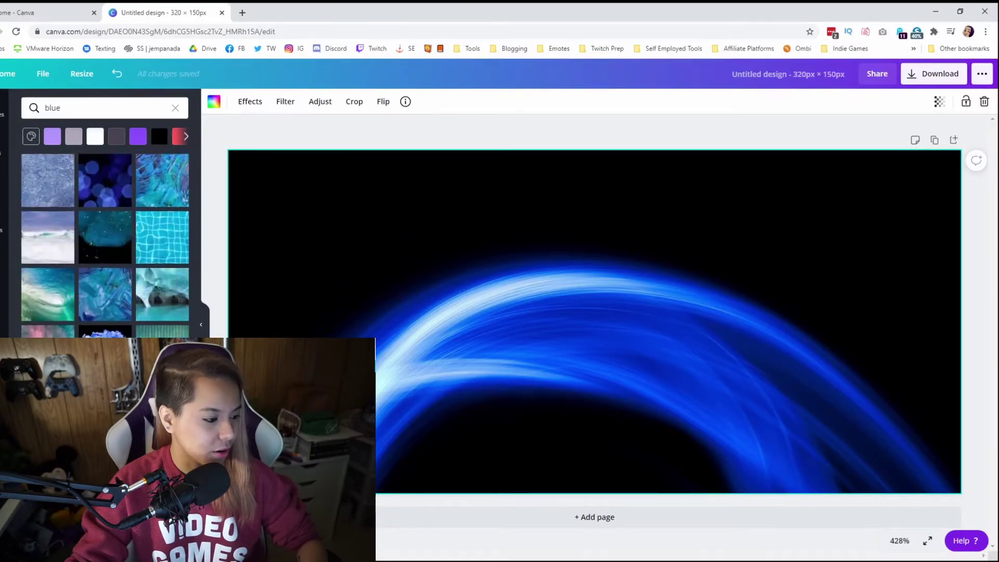
pyautogui.scroll(-5, 104, 244)
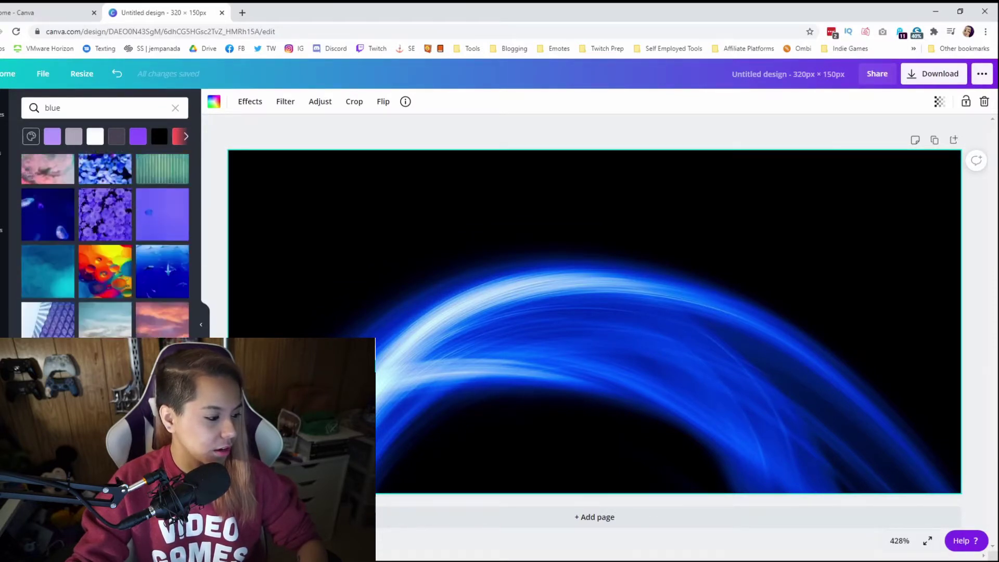
pyautogui.scroll(-5, 104, 244)
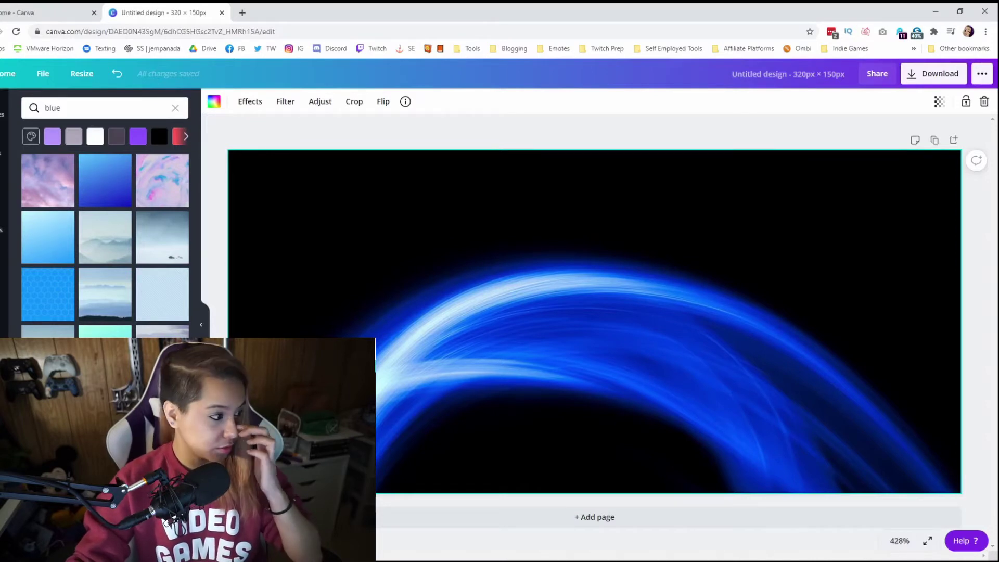
pyautogui.click(4, 260)
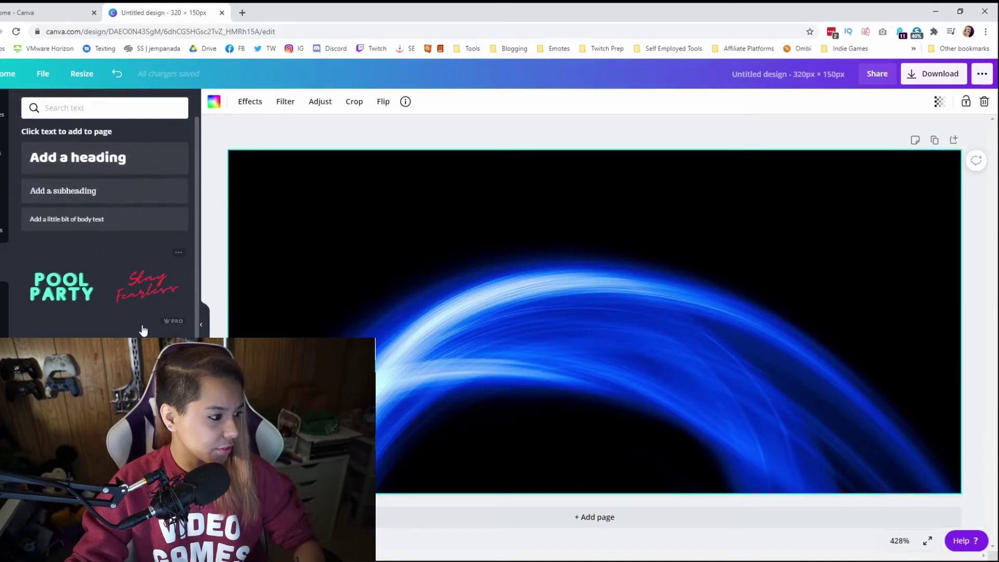
# Add a heading, set its size to 36, and drag it to the canvas centre
pyautogui.click(87, 165)
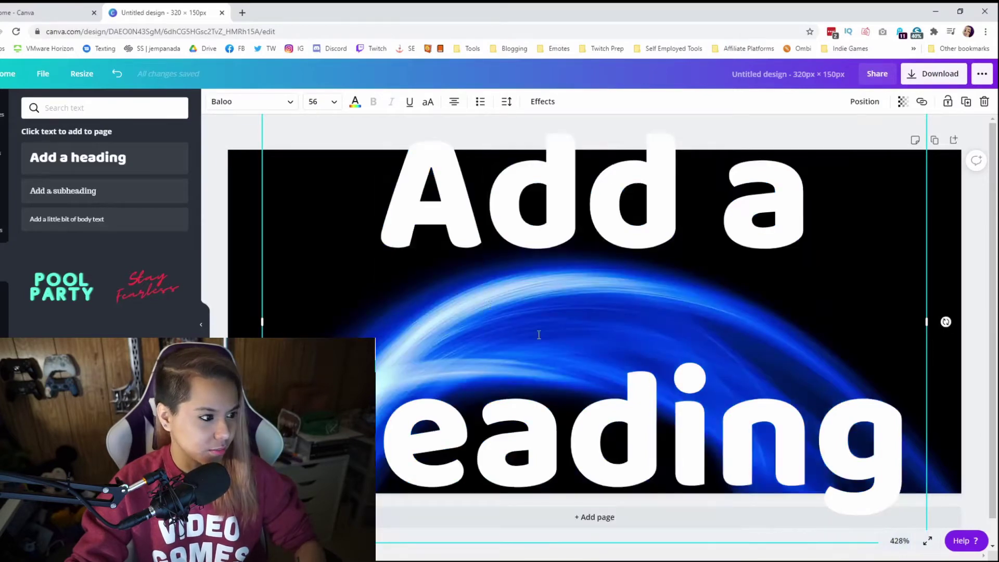
pyautogui.tripleClick(403, 187)
pyautogui.click(328, 103)
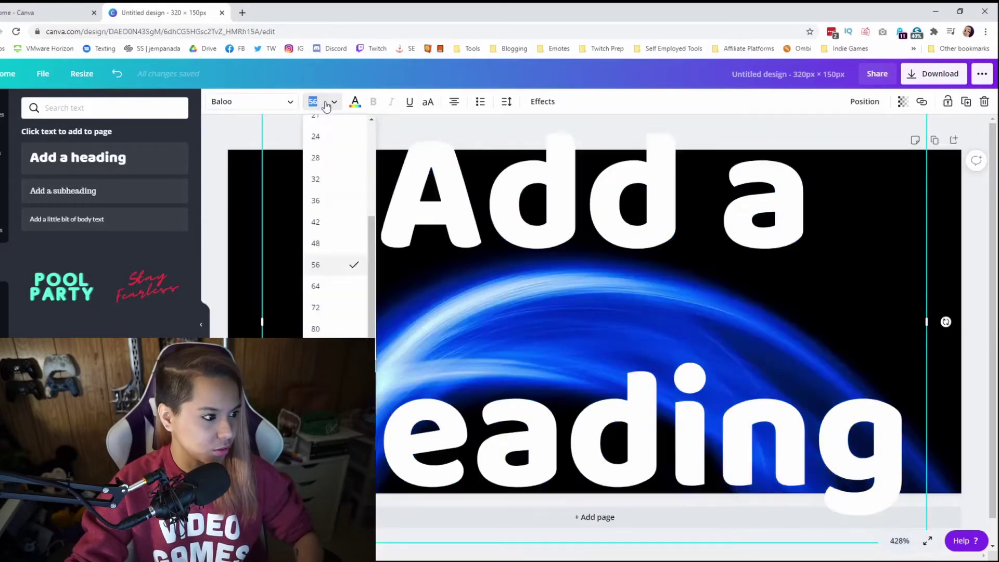
pyautogui.click(328, 244)
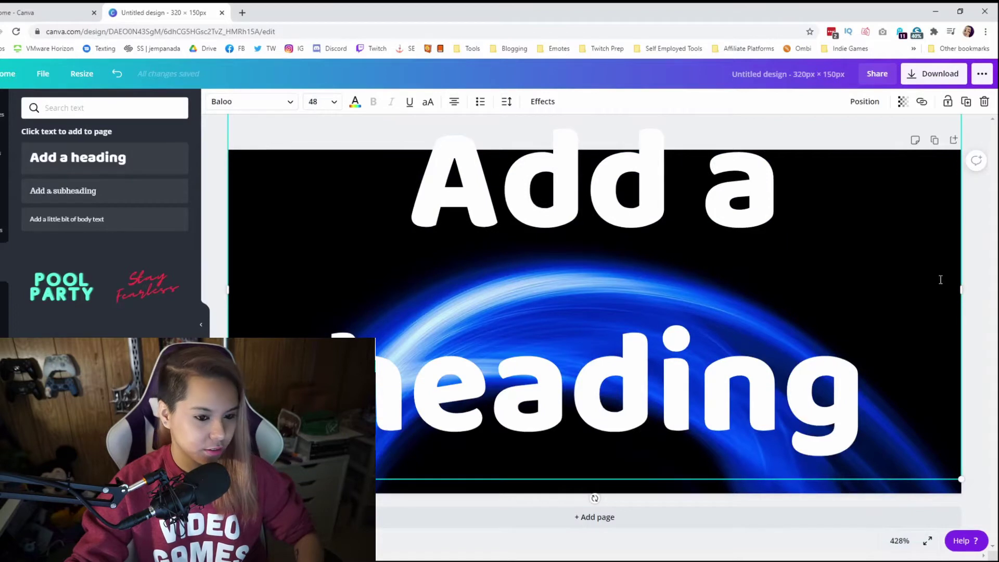
pyautogui.click(329, 102)
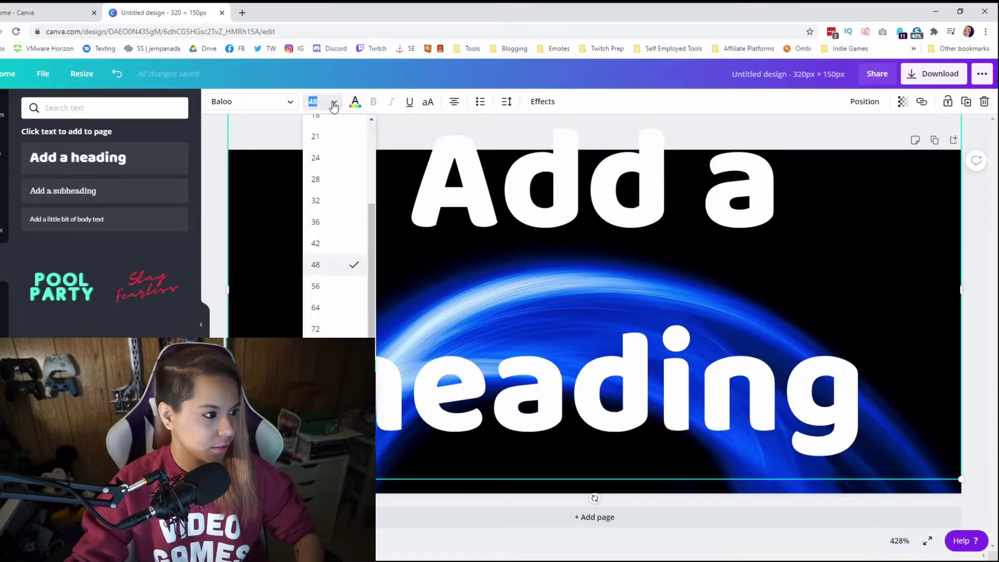
pyautogui.click(327, 222)
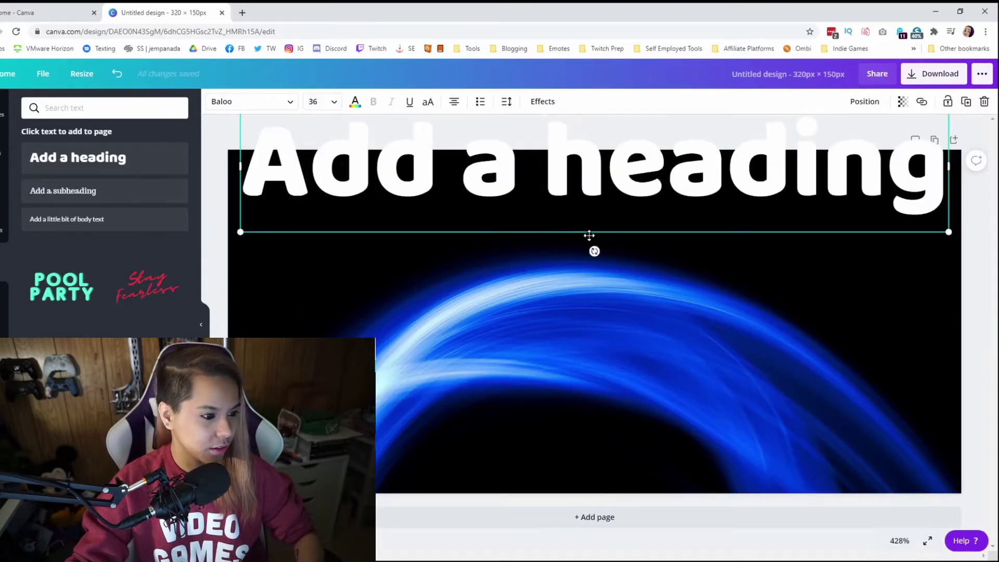
pyautogui.moveTo(591, 231); pyautogui.dragTo(590, 385)
# Select all of the 'Add a heading' text ready to replace it
pyautogui.tripleClick(560, 334)
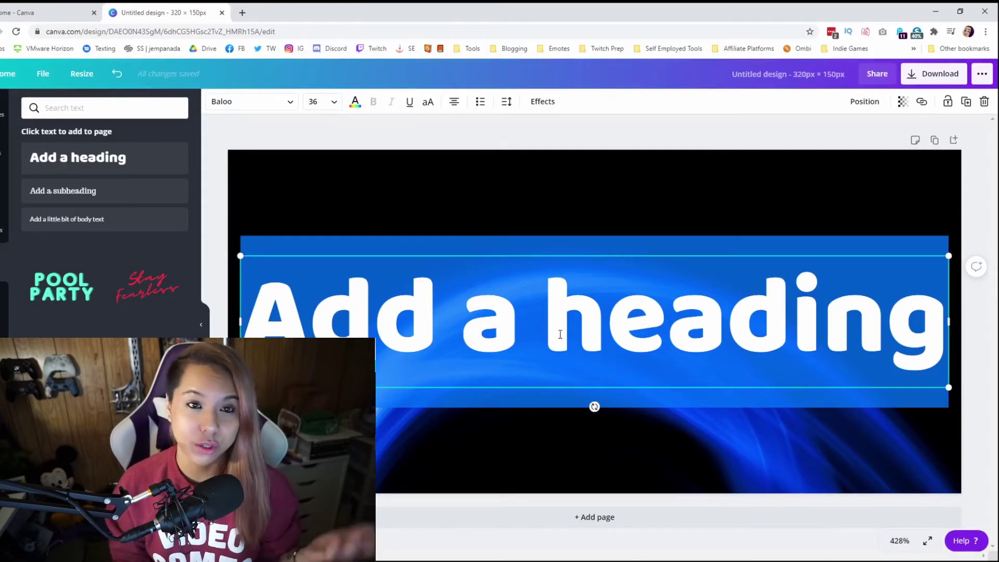
pyautogui.click(537, 321)
pyautogui.hotkey('shift', 'End')
pyautogui.hotkey('ctrl', 'a')
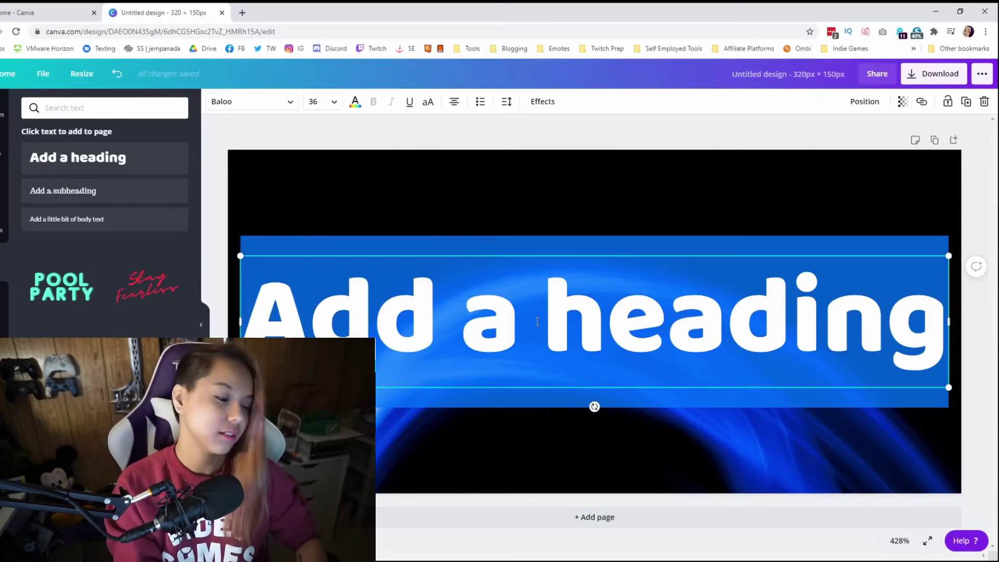
# Replace the heading text with 'About Me' and reselect it
pyautogui.write('About Me')
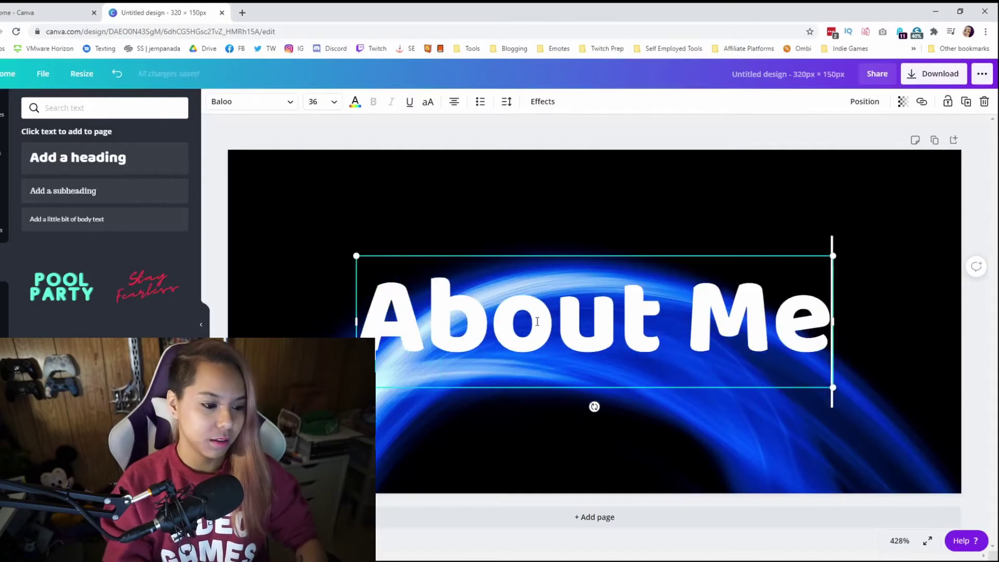
pyautogui.click(663, 169)
pyautogui.click(594, 320)
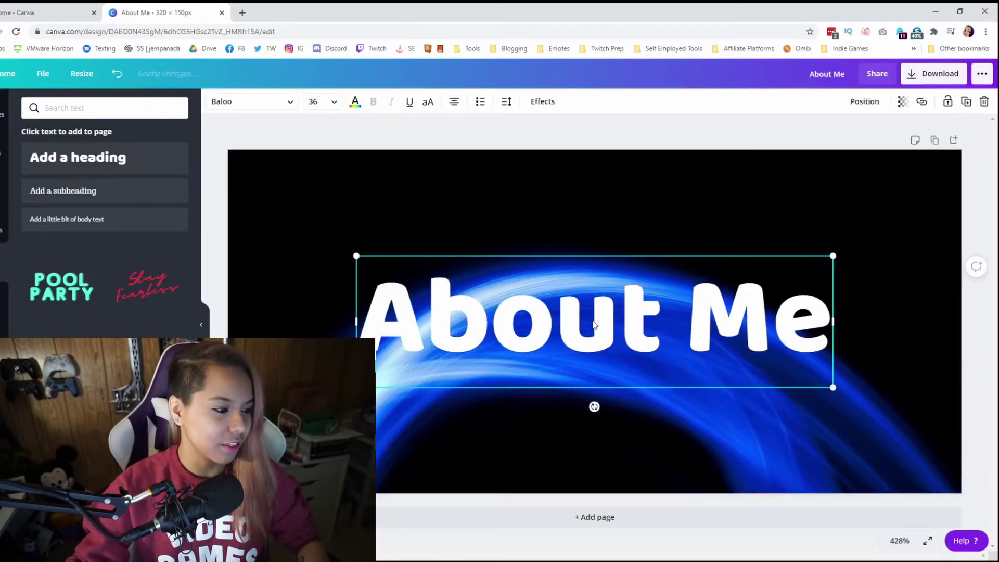
pyautogui.doubleClick(594, 320)
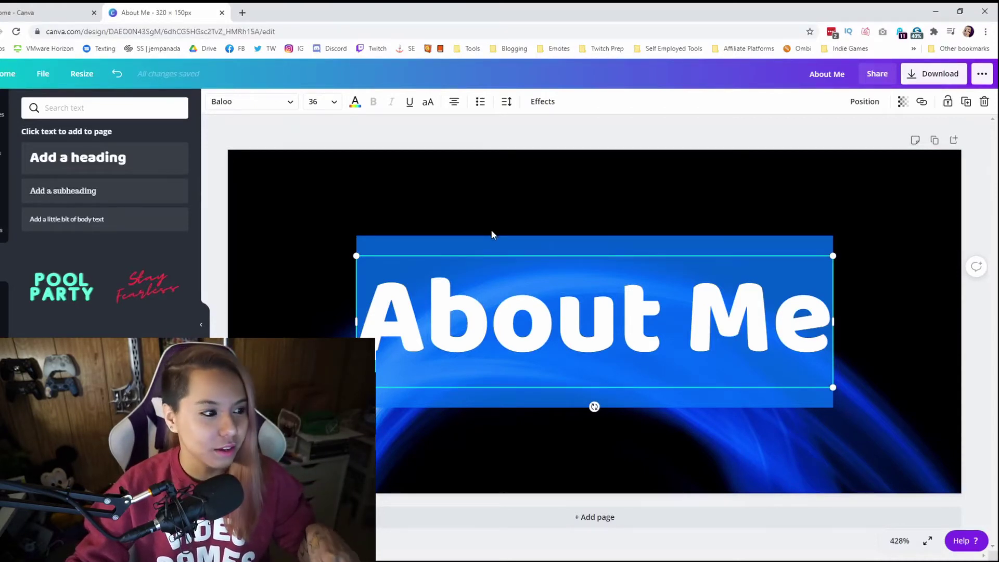
# Give About Me a dark shadow at transparency 100 and enlarge it to size 49.6
pyautogui.click(538, 107)
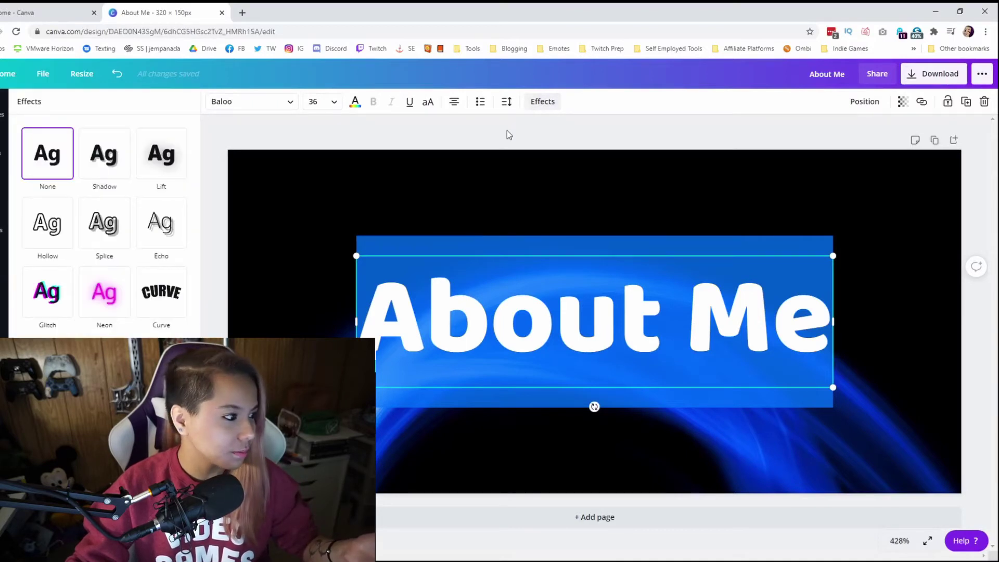
pyautogui.click(97, 166)
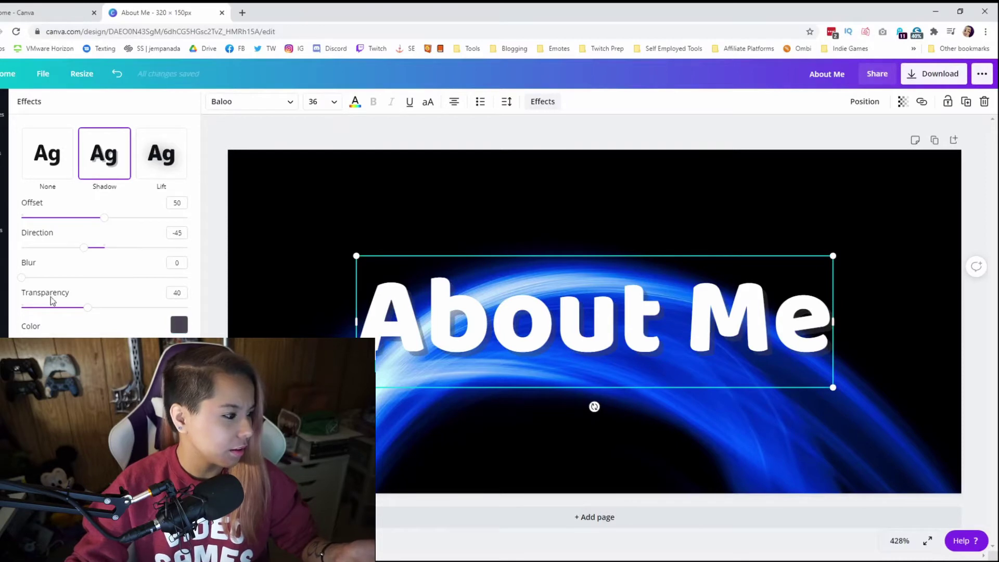
pyautogui.moveTo(99, 314); pyautogui.dragTo(238, 323)
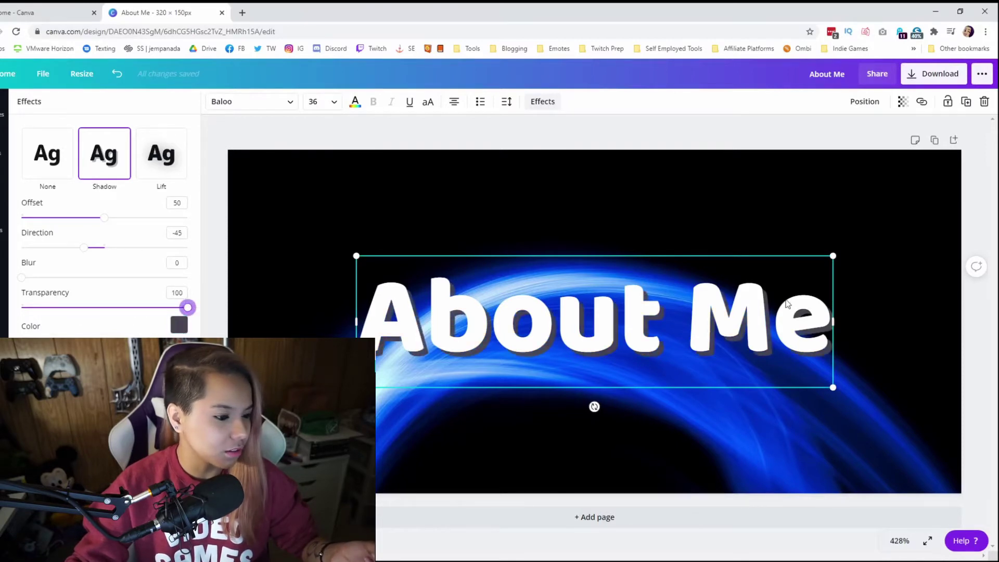
pyautogui.moveTo(347, 249); pyautogui.dragTo(273, 190)
pyautogui.moveTo(829, 385); pyautogui.dragTo(919, 411)
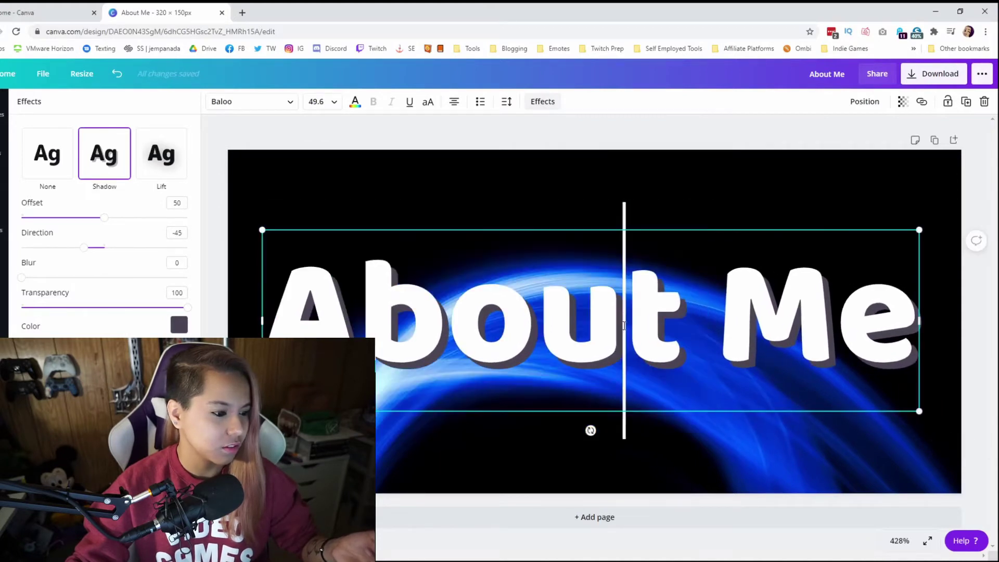
pyautogui.moveTo(917, 333); pyautogui.dragTo(298, 296)
# Change the About Me heading's font to Anton, keeping size 49.6 and its shadow
pyautogui.click(256, 108)
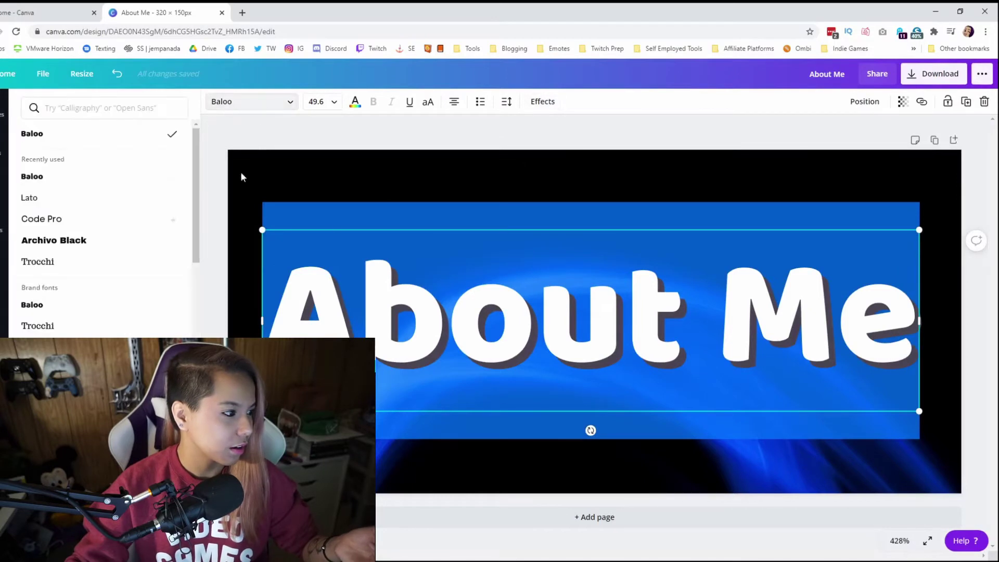
pyautogui.scroll(-1, 125, 310)
pyautogui.scroll(-3, 122, 312)
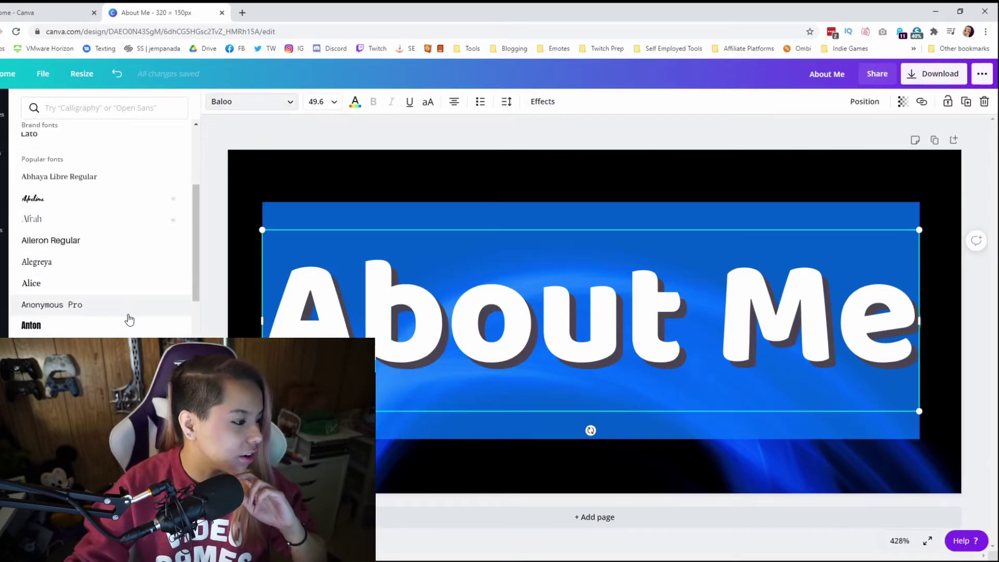
pyautogui.scroll(-2, 127, 319)
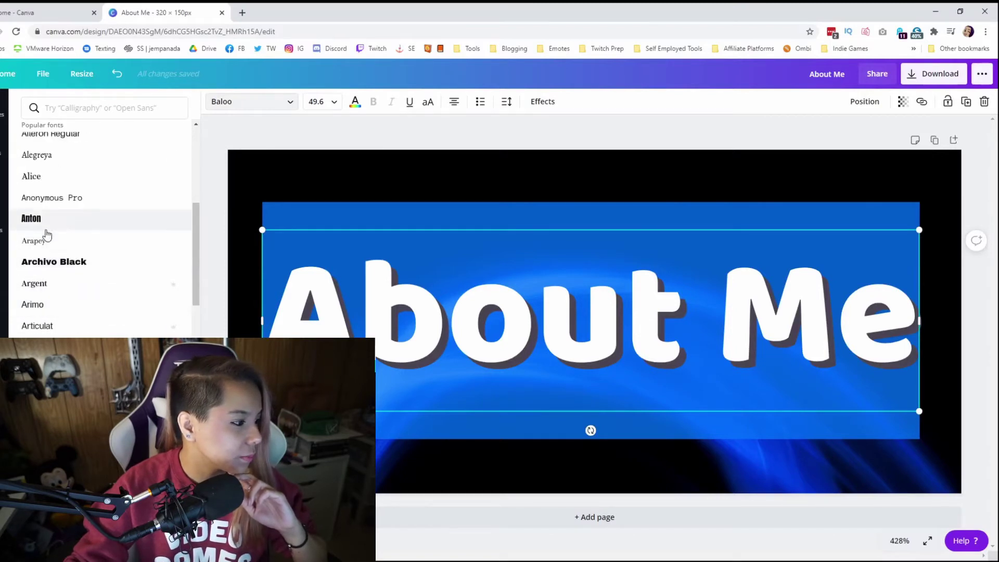
pyautogui.scroll(-3, 89, 282)
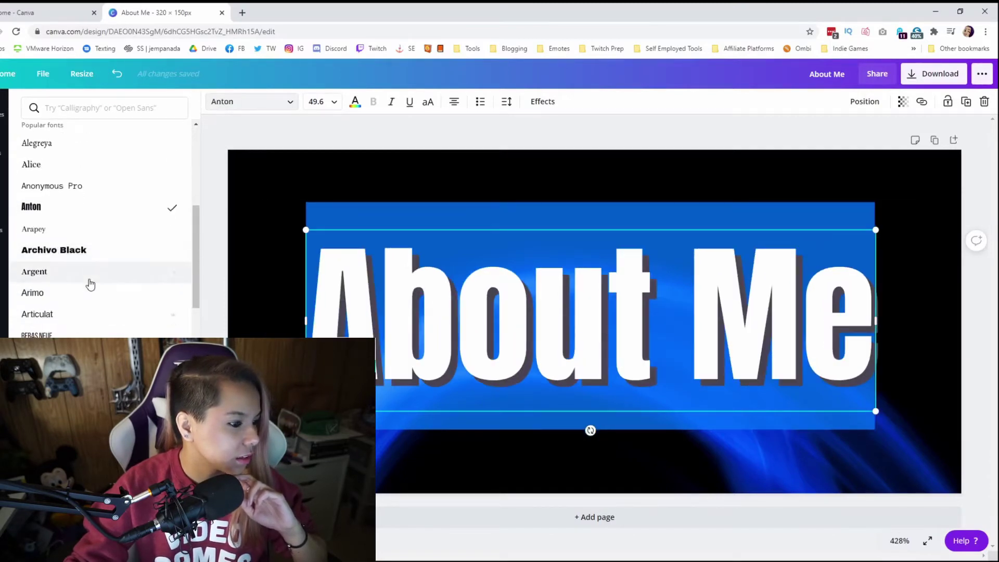
pyautogui.click(604, 360)
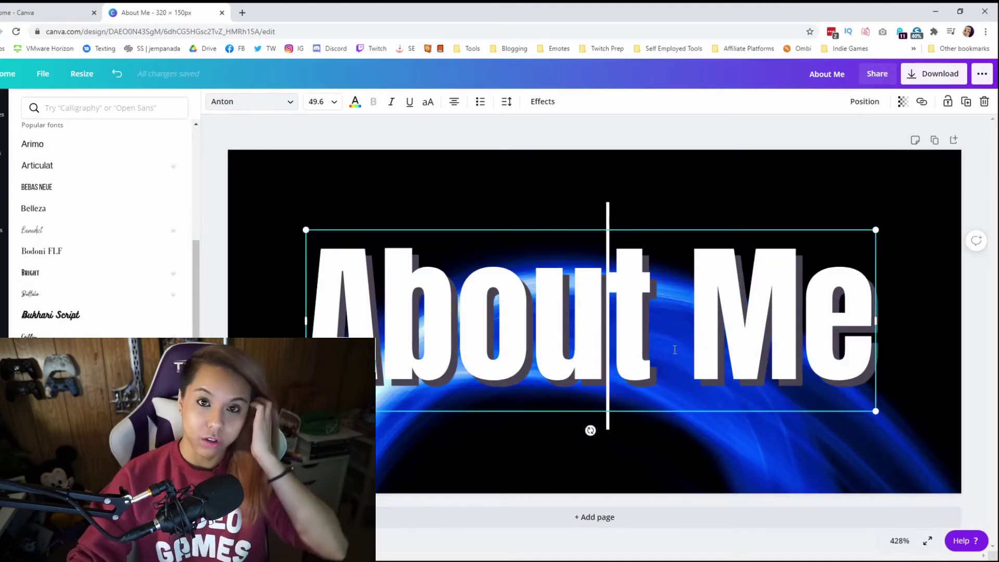
pyautogui.click(695, 360)
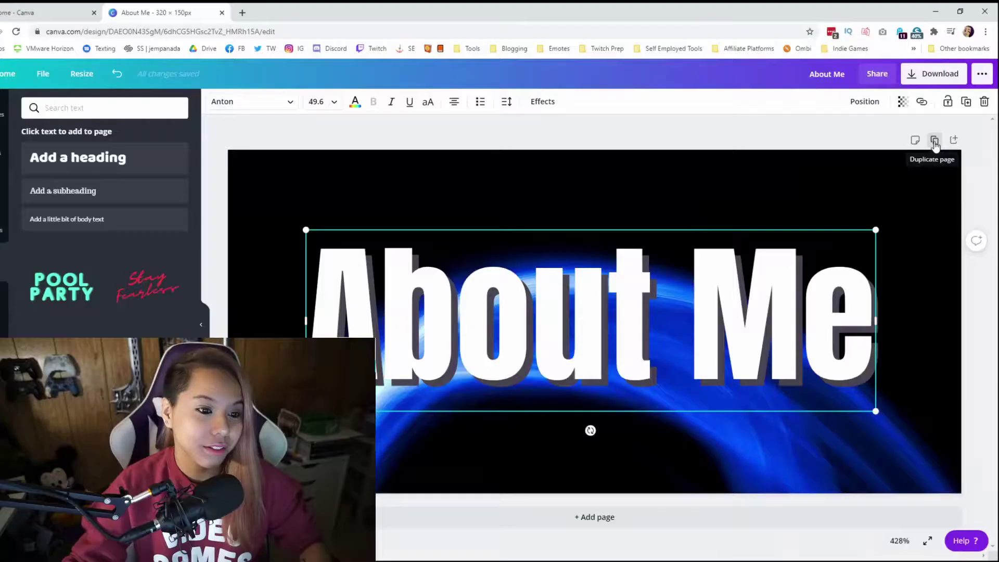
# Duplicate the About Me page twice, retitling the copies 'Contact' and 'Social'
pyautogui.click(837, 204)
pyautogui.doubleClick(607, 333)
pyautogui.tripleClick(607, 333)
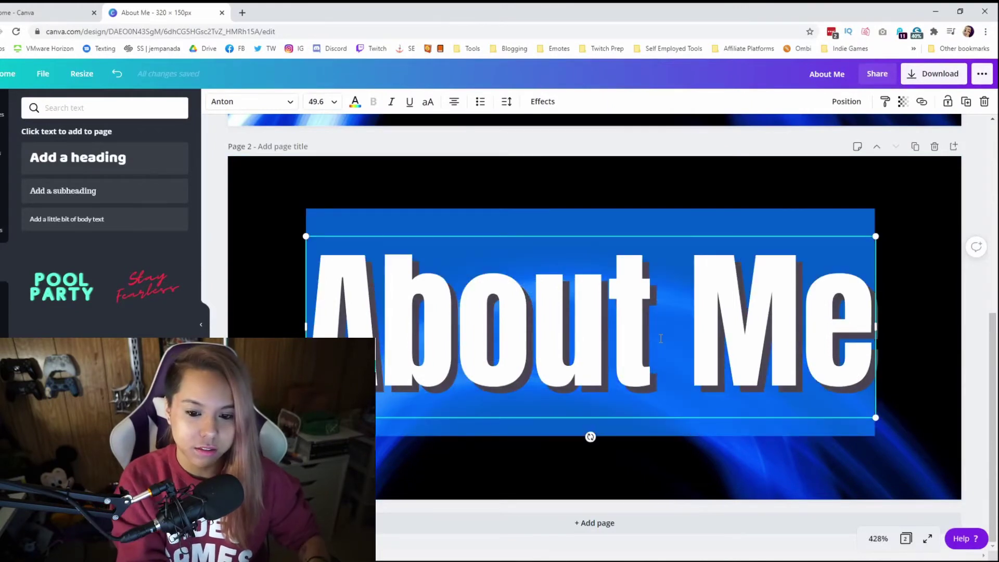
pyautogui.write('Conrta')
pyautogui.press('BackSpace')
pyautogui.press('BackSpace')
pyautogui.press('BackSpace')
pyautogui.write('tact')
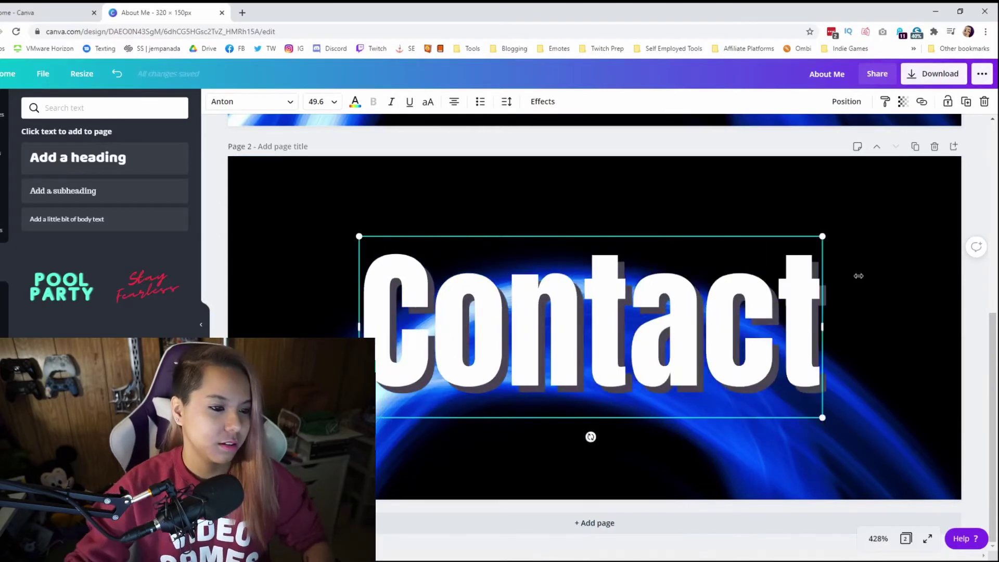
pyautogui.click(914, 147)
pyautogui.click(664, 294)
pyautogui.doubleClick(665, 294)
pyautogui.write('Social')
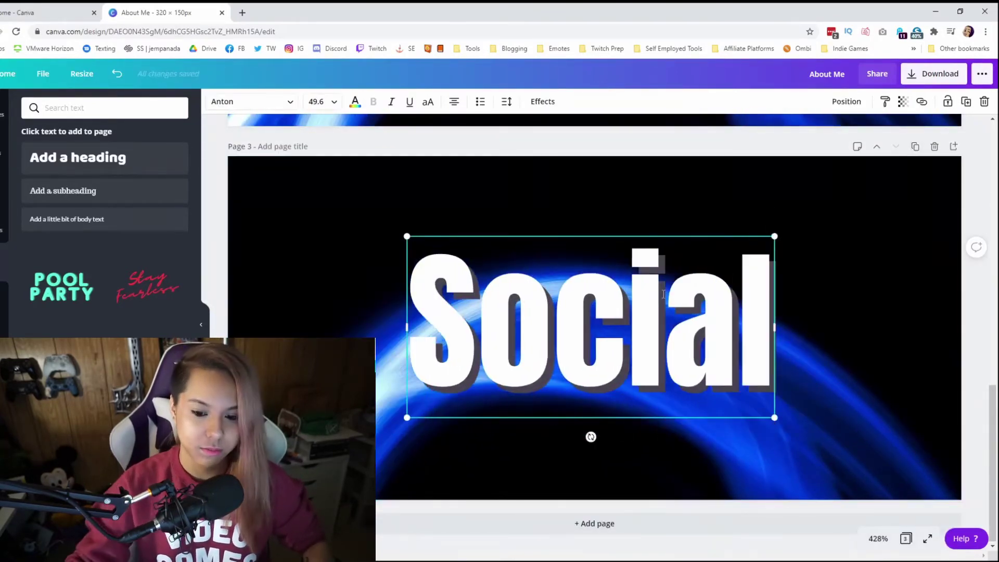
# Add two more page copies with headings 'Tips' and 'Subscribe'
pyautogui.click(914, 147)
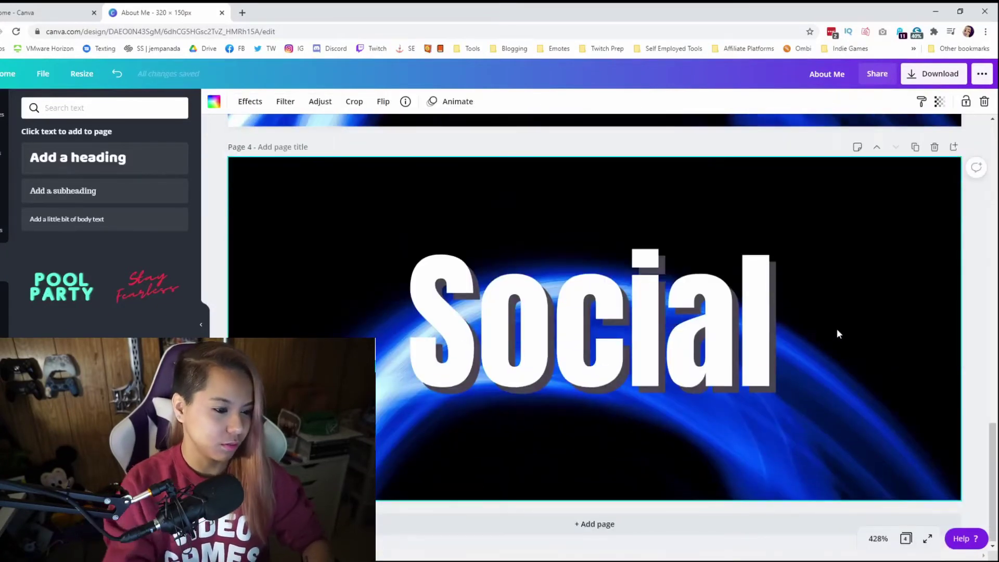
pyautogui.doubleClick(685, 359)
pyautogui.write('Tips')
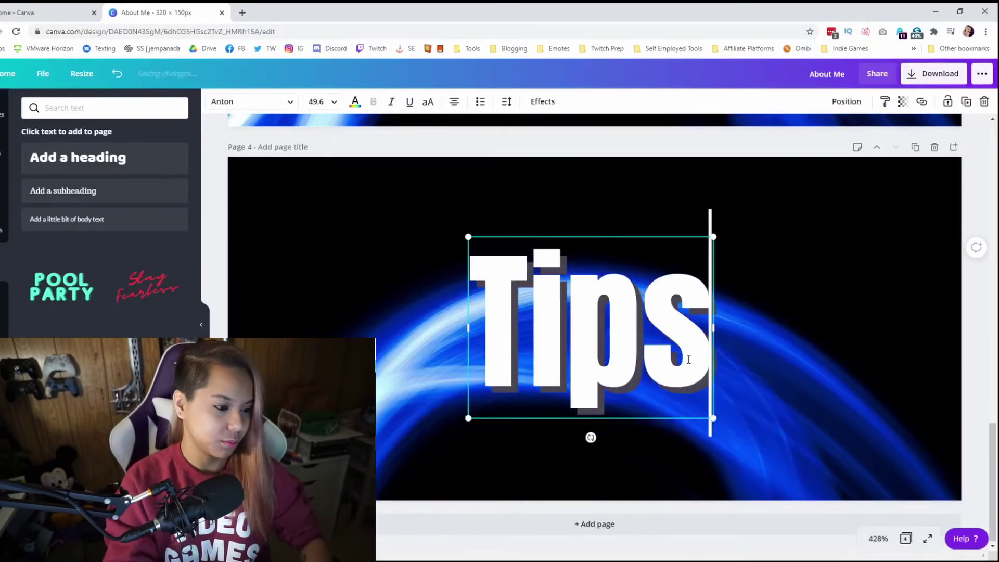
pyautogui.click(916, 147)
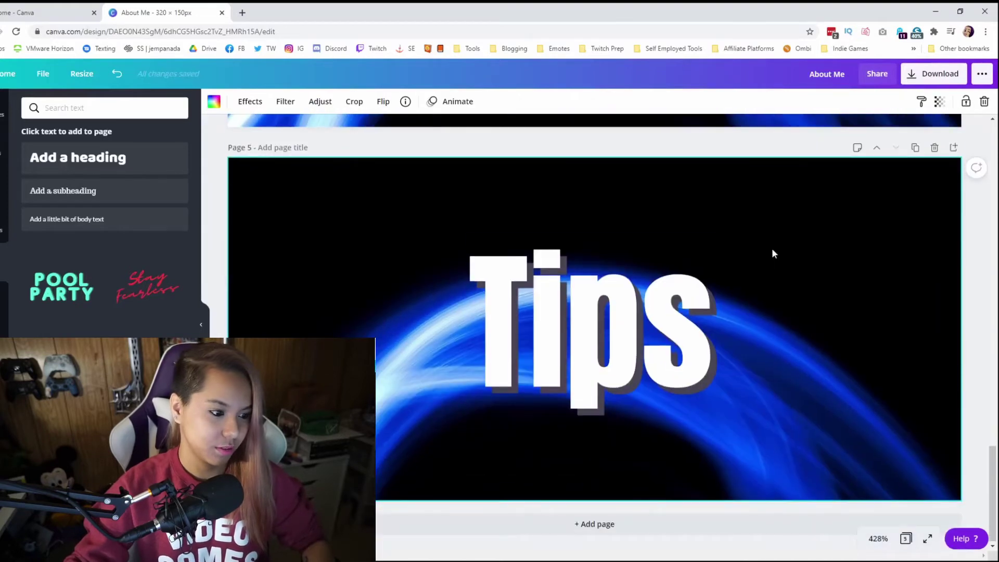
pyautogui.click(596, 303)
pyautogui.doubleClick(595, 303)
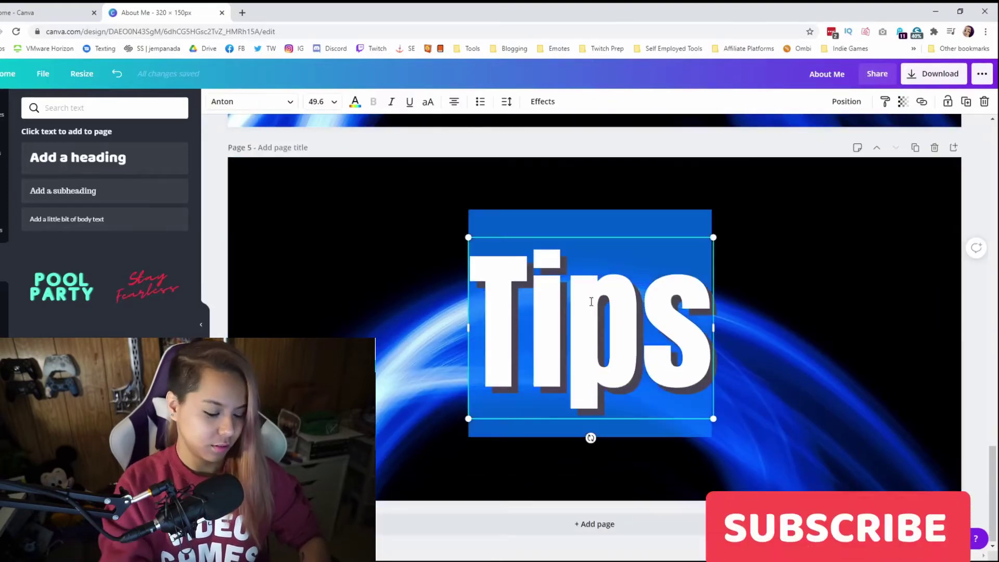
pyautogui.write('Subscribe')
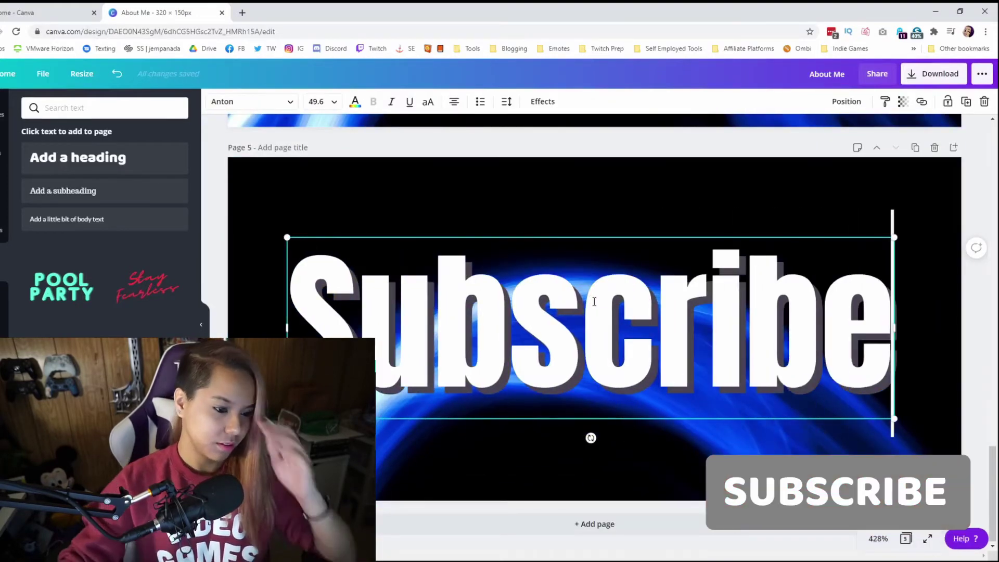
# Add two final page copies with headings 'Games' and 'Thank You'
pyautogui.click(915, 147)
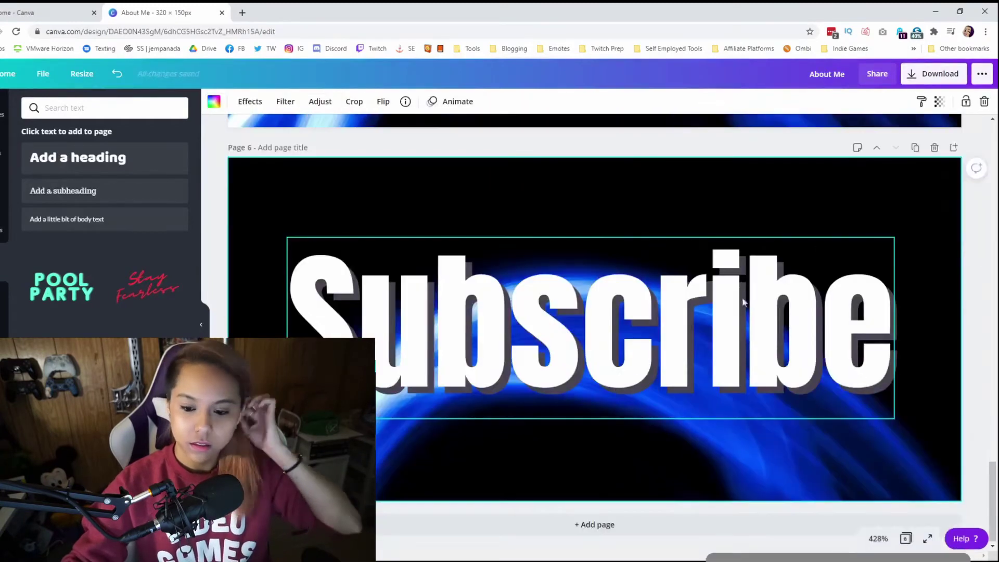
pyautogui.doubleClick(615, 328)
pyautogui.write('Games')
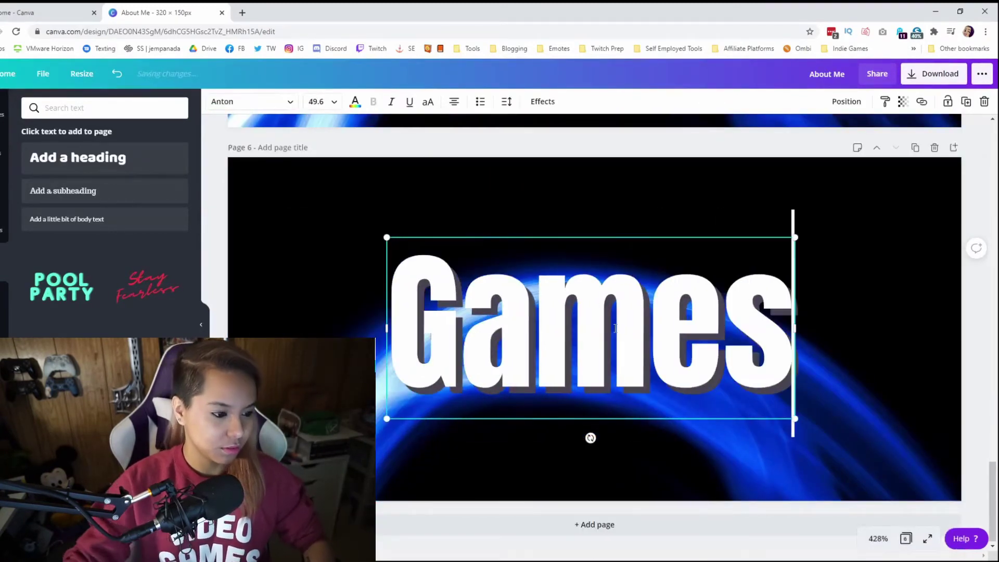
pyautogui.click(915, 149)
pyautogui.click(631, 311)
pyautogui.doubleClick(630, 310)
pyautogui.write('Thank')
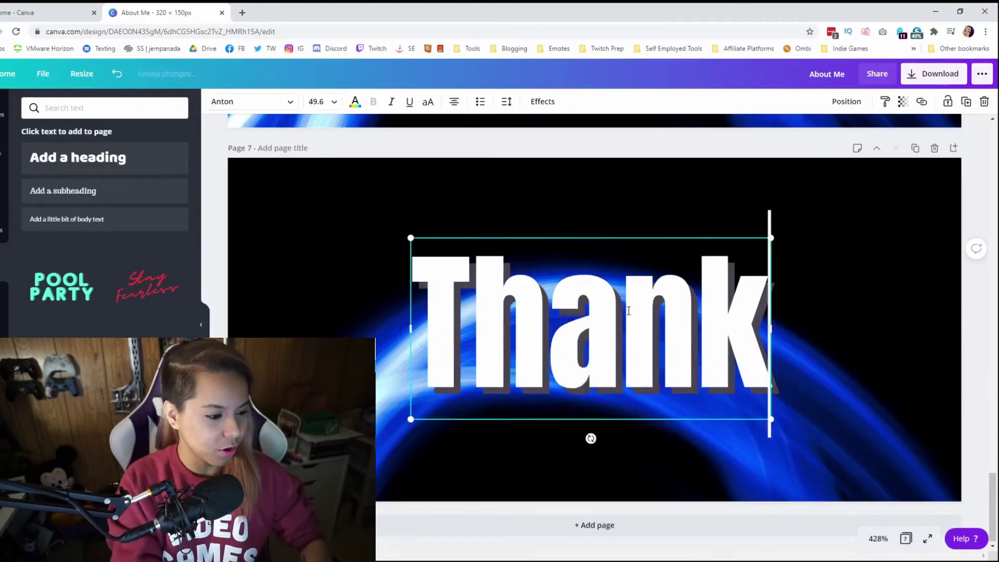
pyautogui.write(' You')
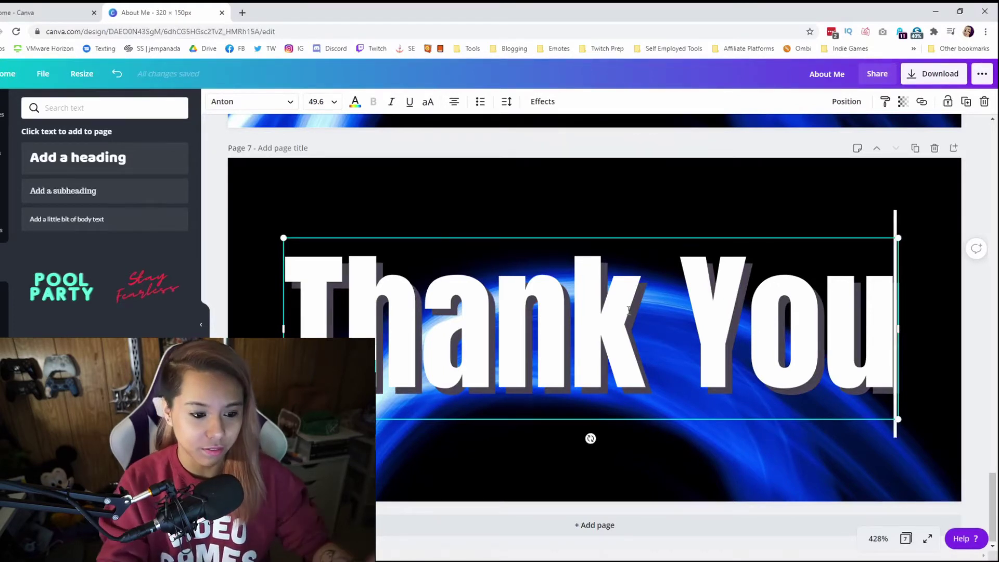
# Scroll back through the seven pages and set the zoom to 100%
pyautogui.scroll(10, 978, 407)
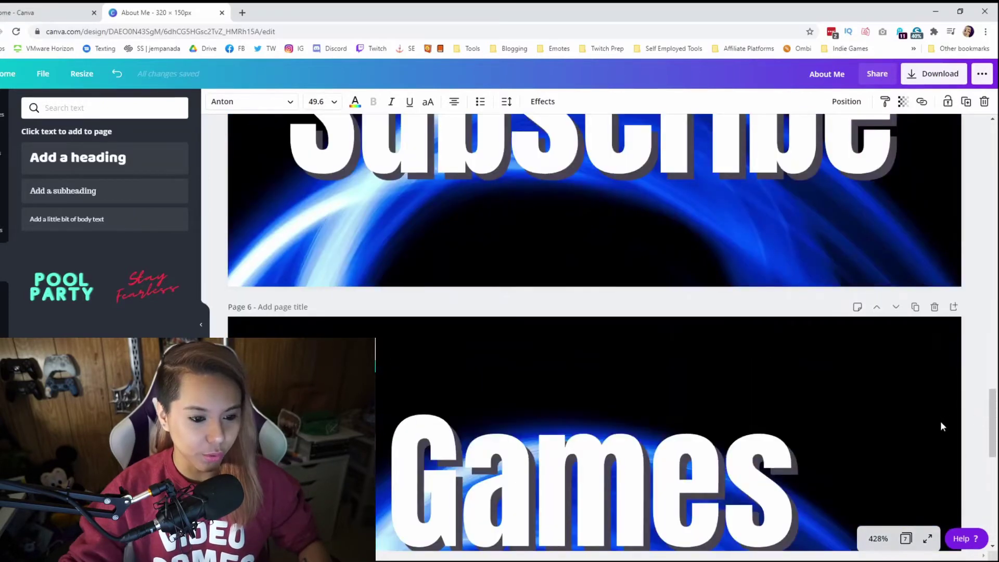
pyautogui.scroll(5, 940, 422)
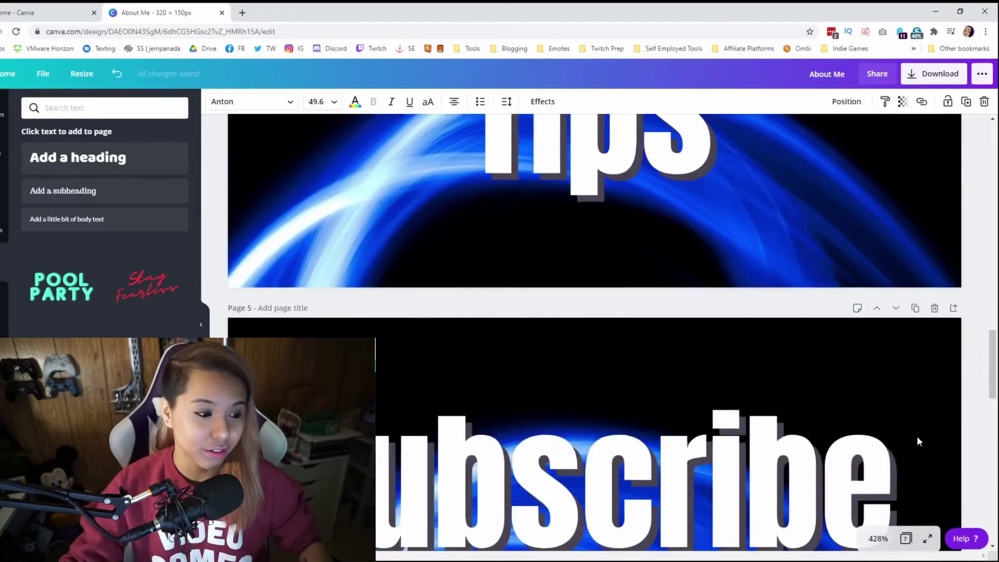
pyautogui.scroll(5, 917, 439)
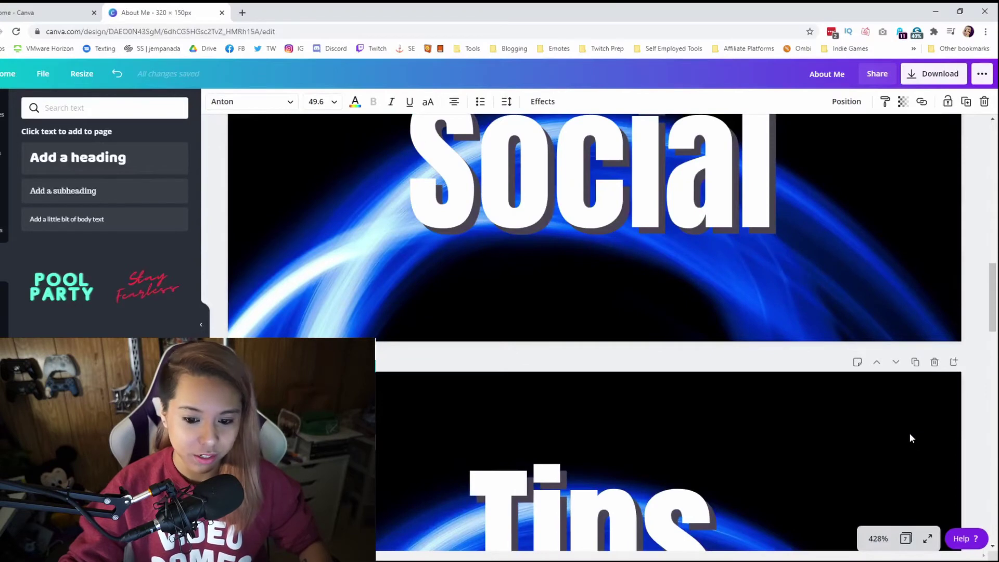
pyautogui.scroll(-15, 911, 433)
pyautogui.scroll(10, 911, 430)
pyautogui.scroll(20, 917, 432)
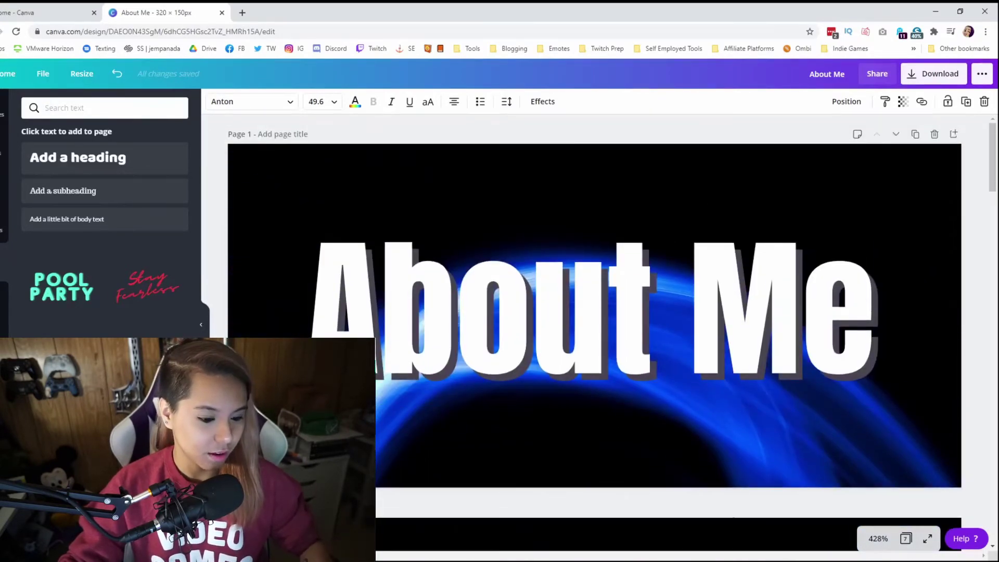
pyautogui.click(878, 538)
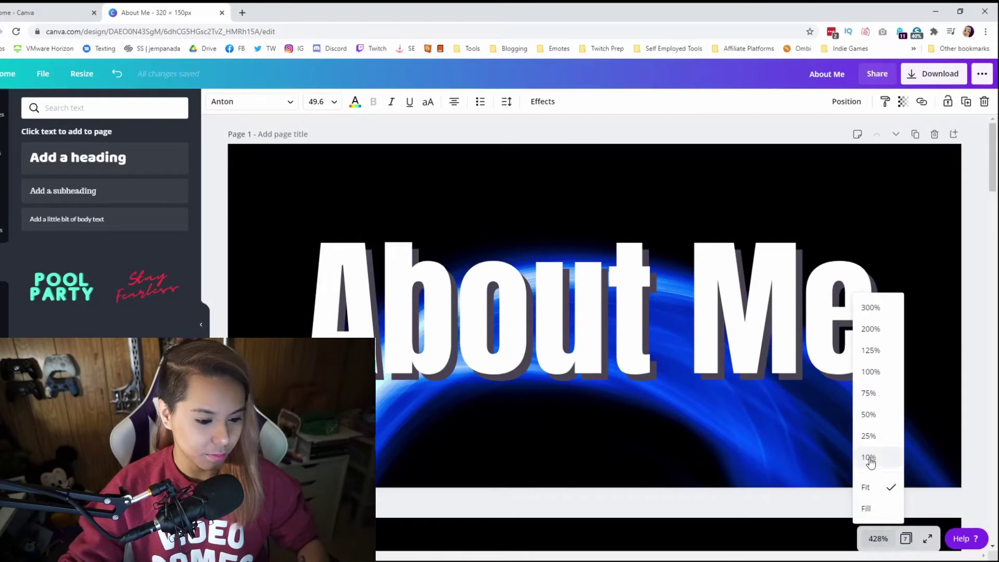
pyautogui.click(872, 372)
# Review the pages at 100% and deselect the Thank You heading
pyautogui.scroll(-8, 763, 406)
pyautogui.scroll(8, 763, 406)
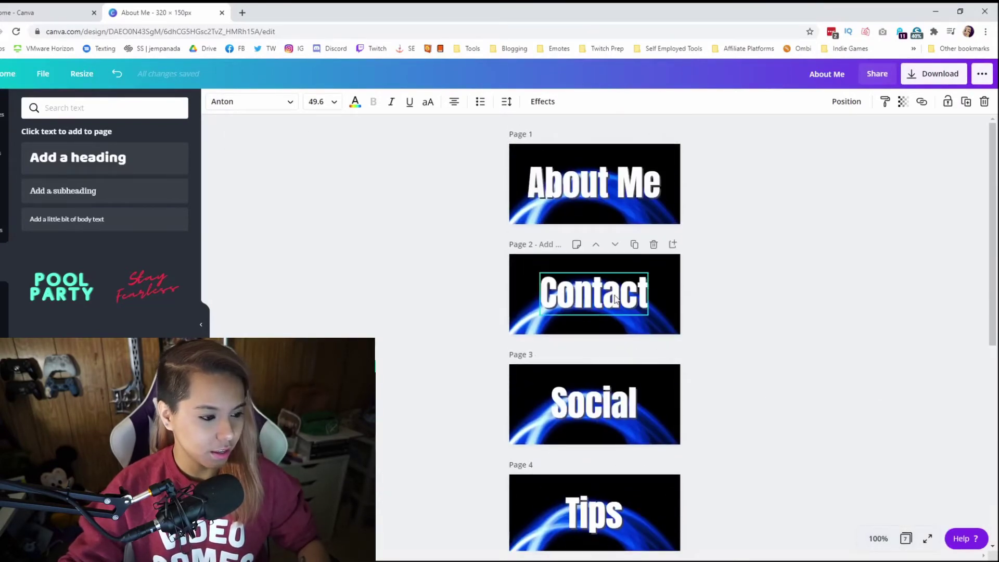
pyautogui.scroll(-8, 645, 387)
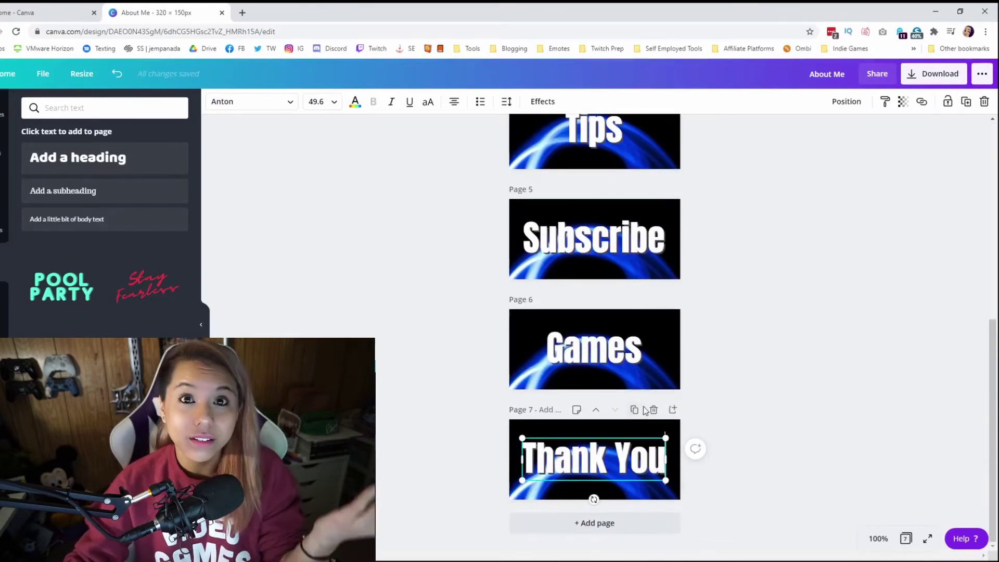
pyautogui.scroll(7, 668, 385)
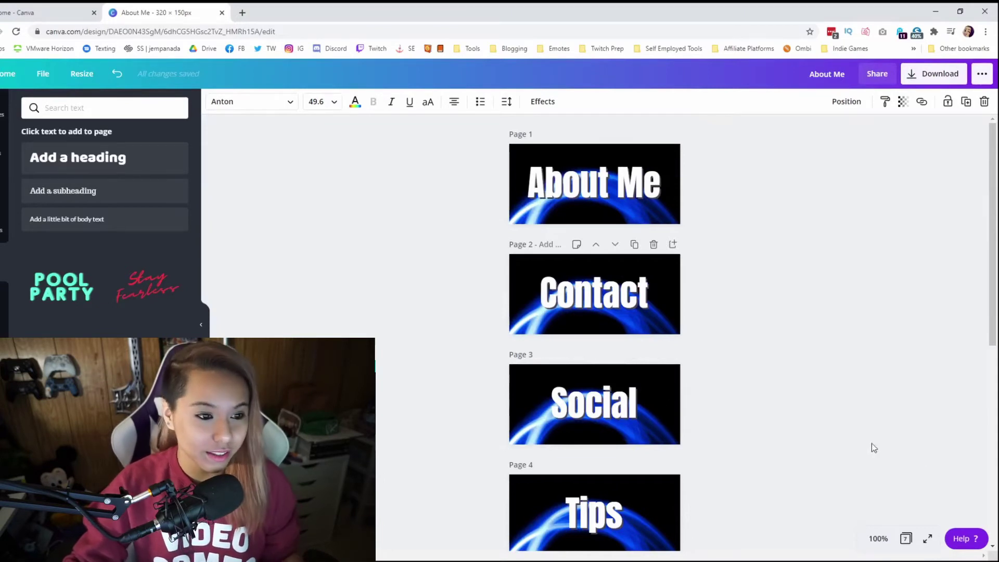
pyautogui.click(829, 402)
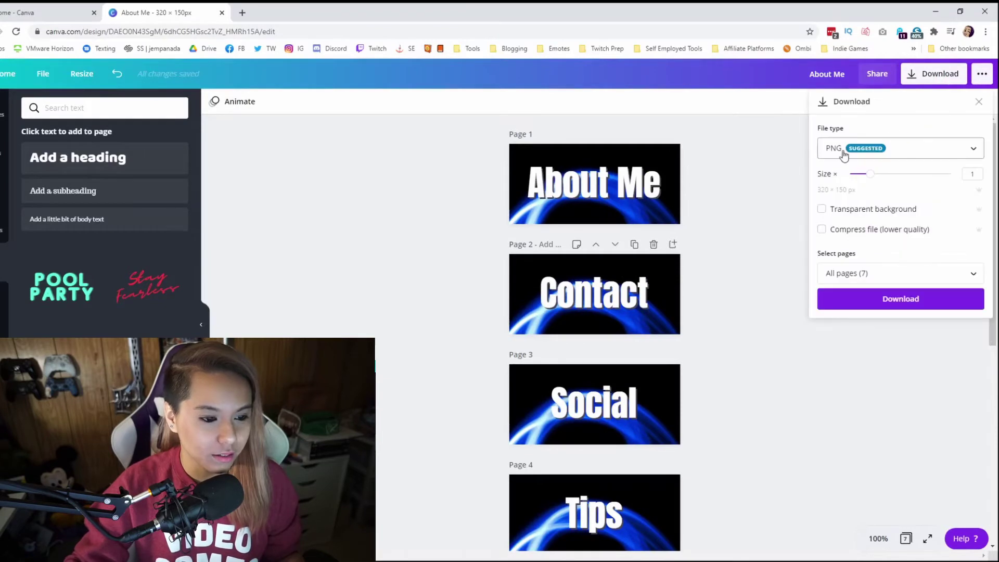
# Select all seven pages (1–7) in the page list and download them as PNG
pyautogui.click(897, 278)
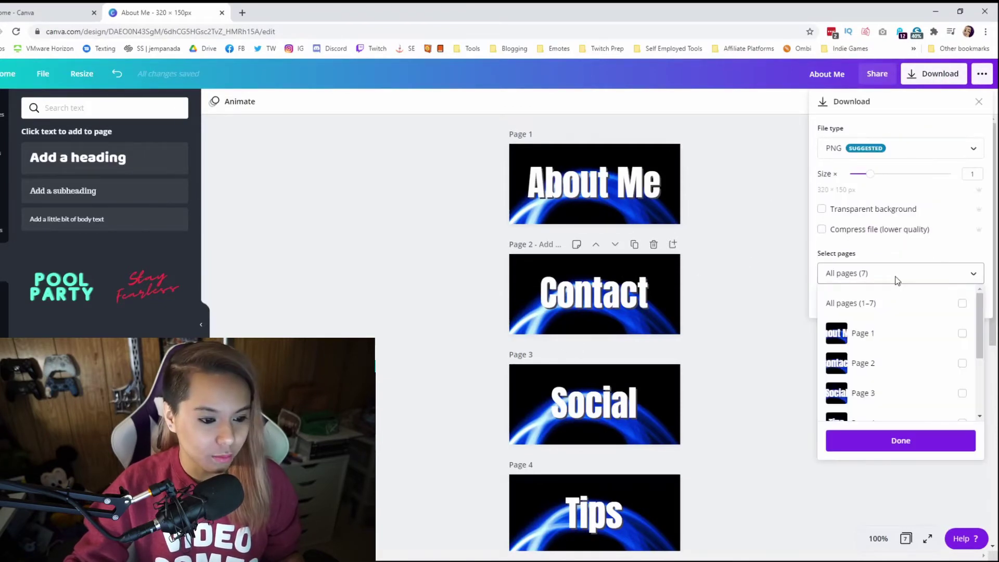
pyautogui.scroll(-2, 890, 375)
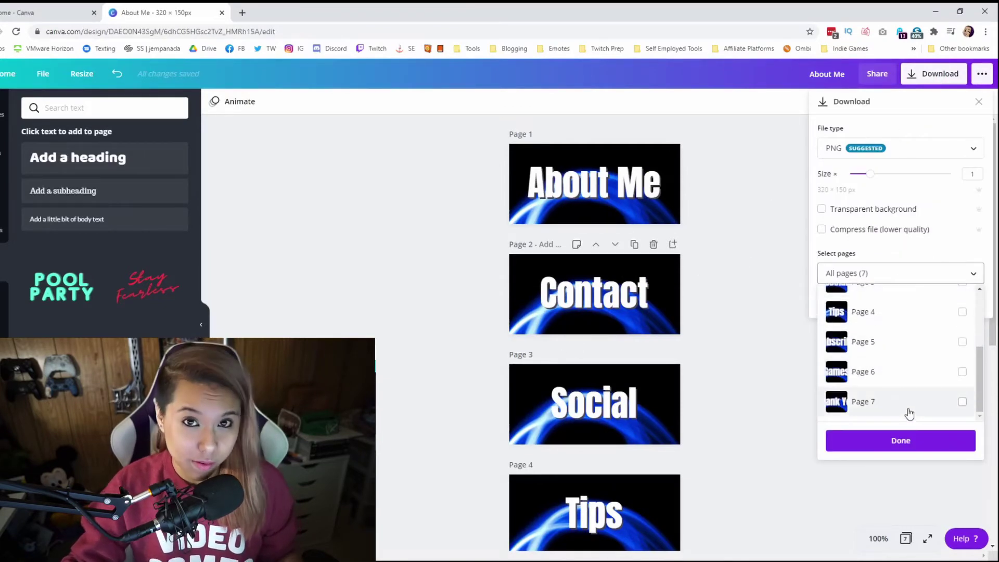
pyautogui.scroll(3, 906, 411)
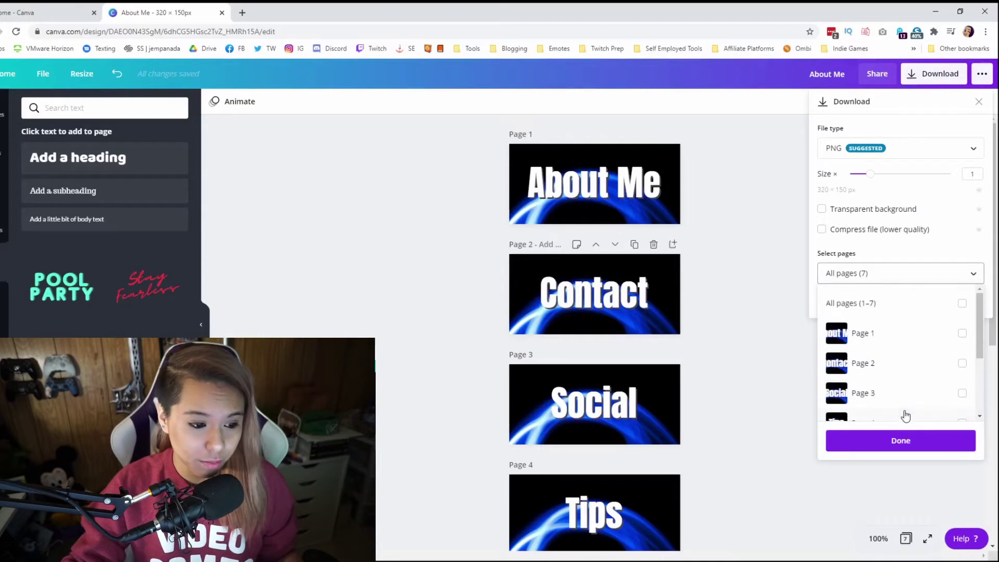
pyautogui.click(912, 269)
pyautogui.click(872, 281)
pyautogui.click(876, 303)
pyautogui.click(885, 274)
pyautogui.click(904, 303)
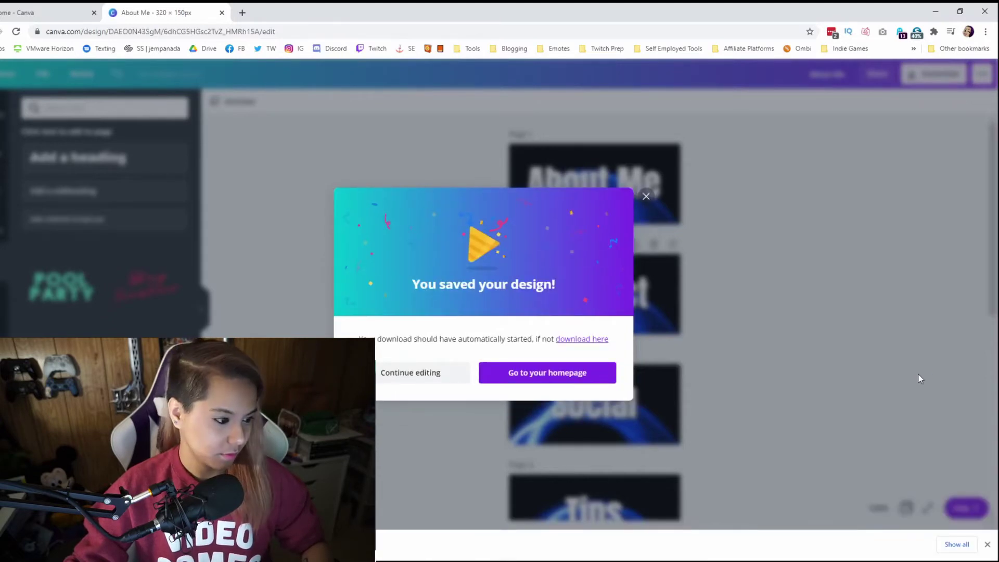
# Extract the About Me zip archive into the Downloads folder
pyautogui.hotkey('alt', 'Tab')
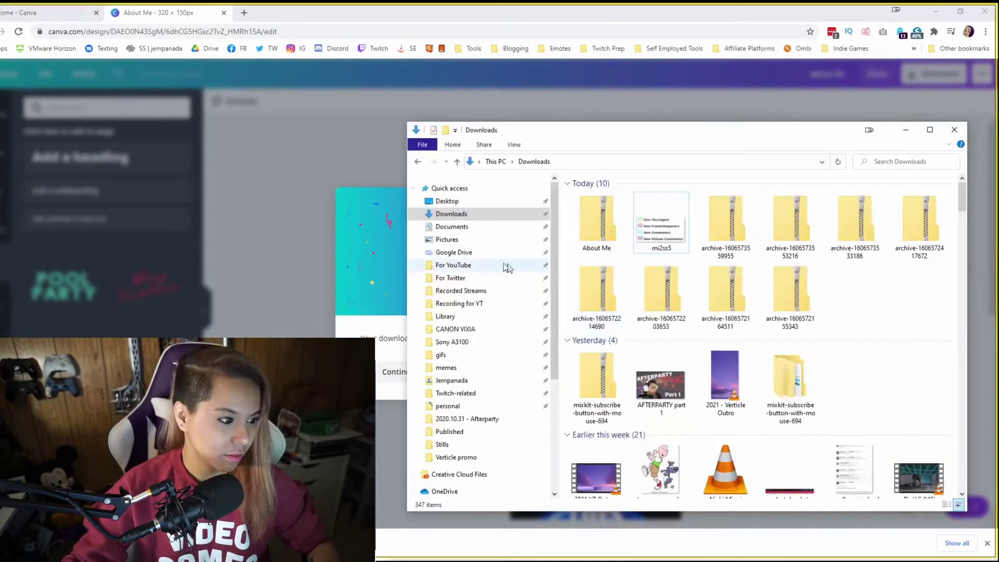
pyautogui.click(589, 222)
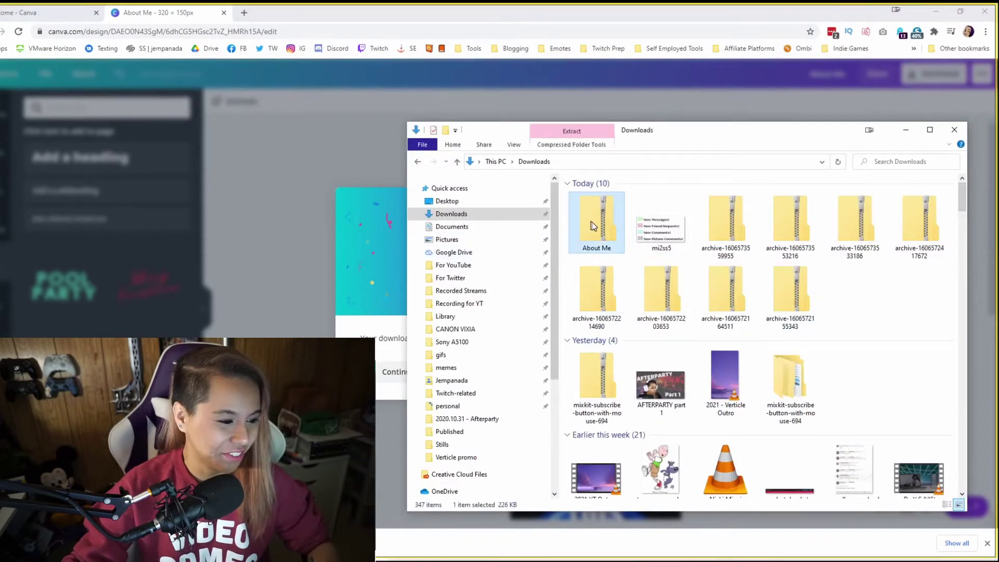
pyautogui.rightClick(591, 222)
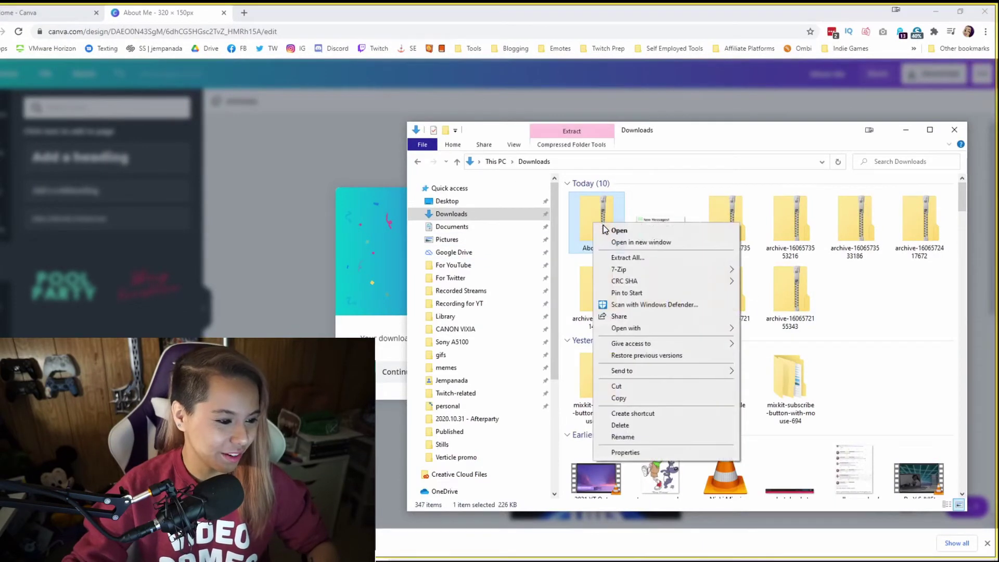
pyautogui.click(627, 258)
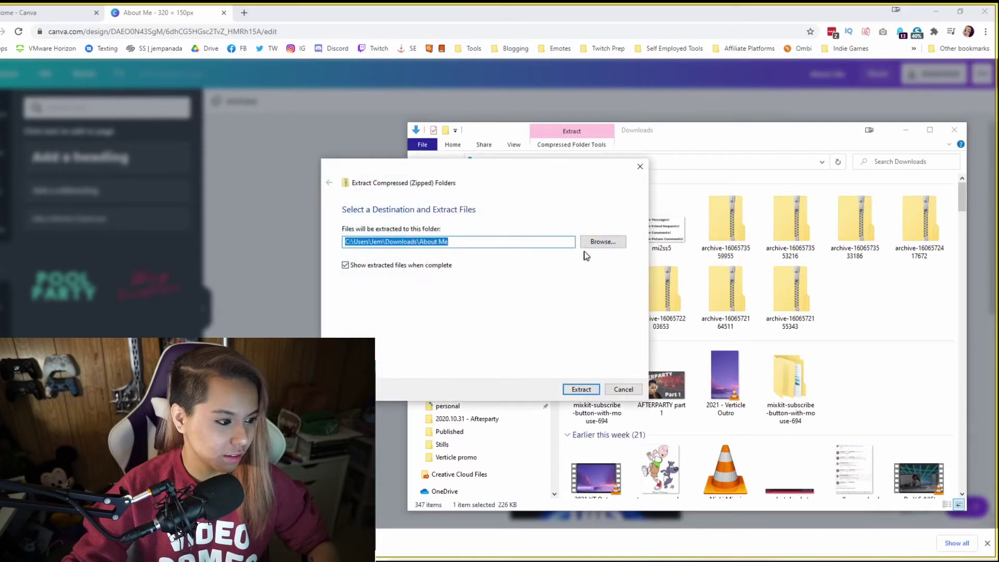
pyautogui.click(582, 389)
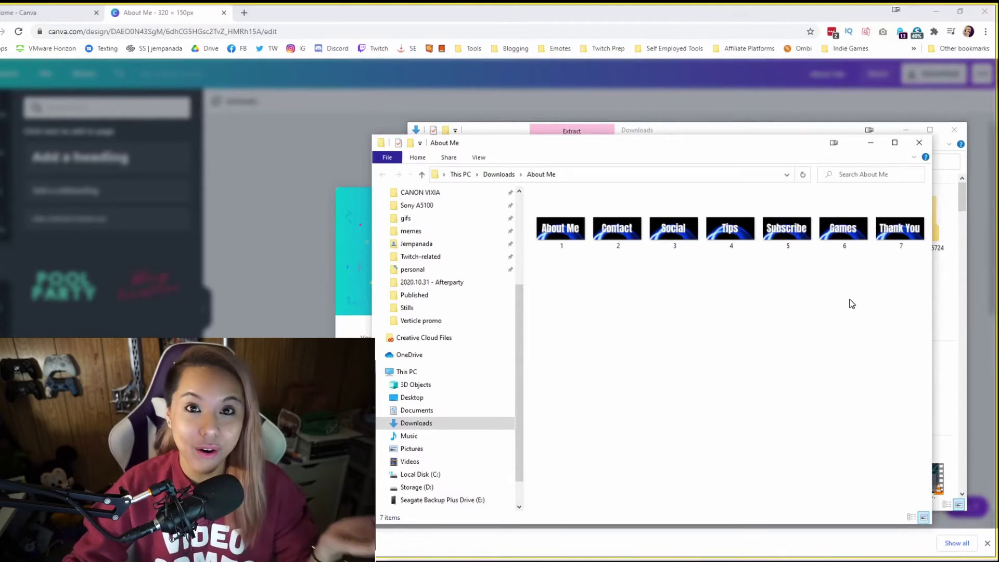
# Review the extracted panel images and check the About Me image's file properties
pyautogui.click(575, 231)
pyautogui.click(596, 234)
pyautogui.click(674, 229)
pyautogui.click(731, 229)
pyautogui.click(563, 227)
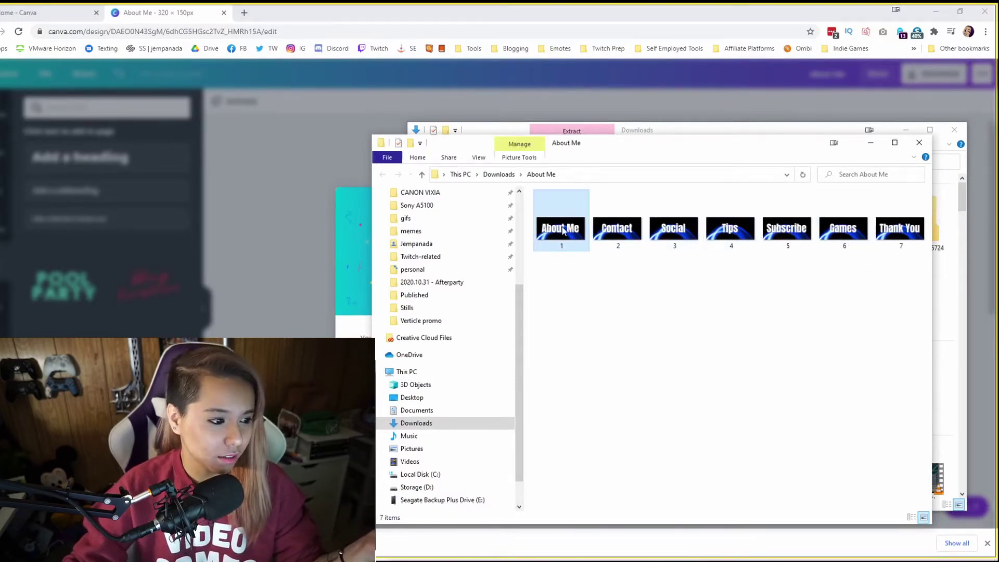
pyautogui.rightClick(563, 227)
pyautogui.click(595, 543)
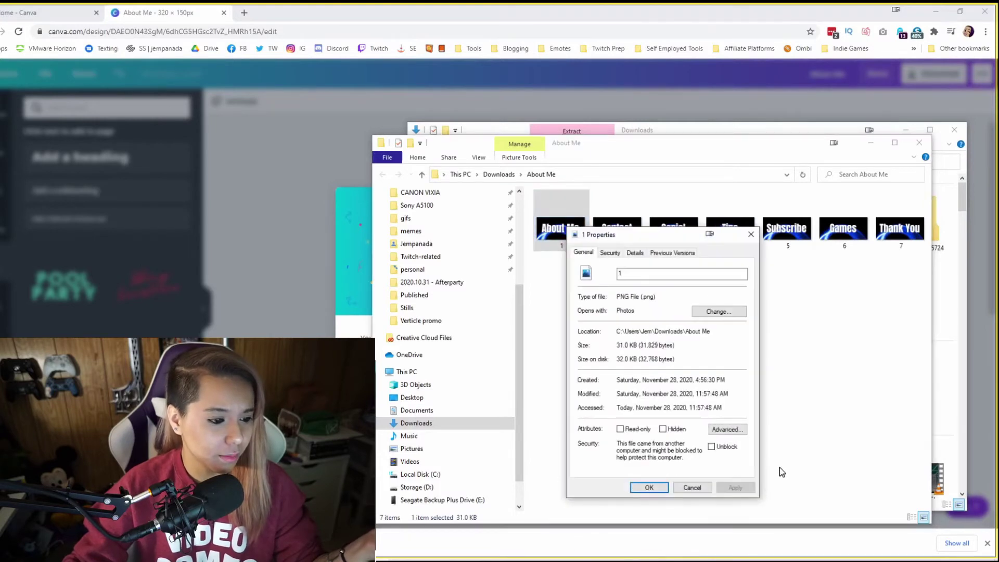
pyautogui.click(751, 234)
pyautogui.click(729, 314)
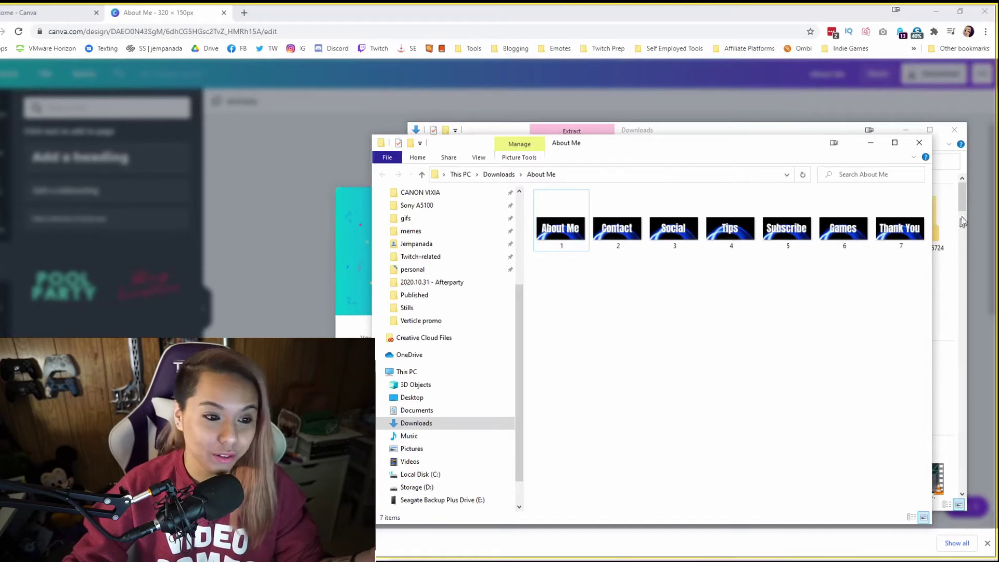
# Open Twitch in a new tab, go to your channel's About section, and add a new panel
pyautogui.click(244, 13)
pyautogui.click(244, 13)
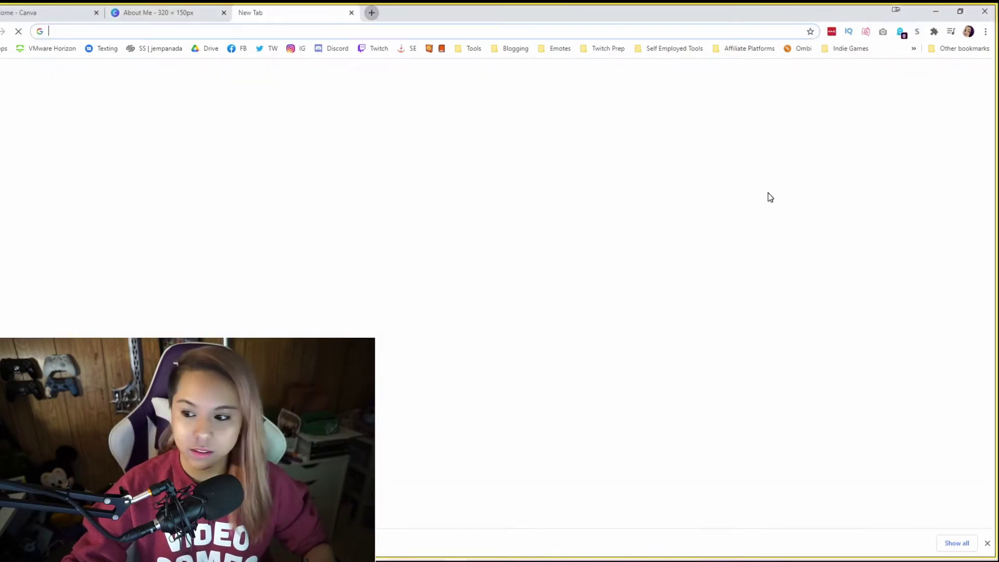
pyautogui.click(377, 48)
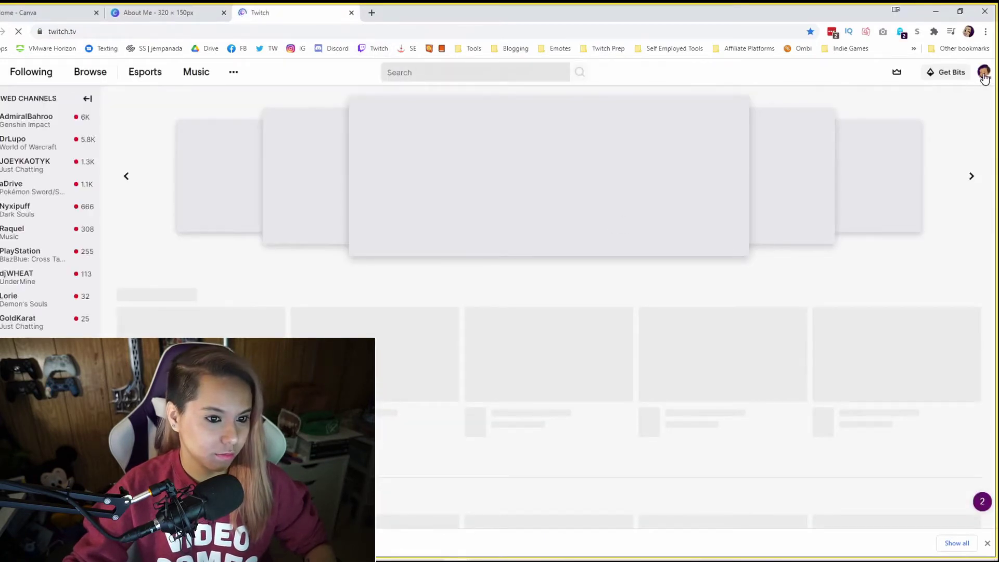
pyautogui.click(983, 77)
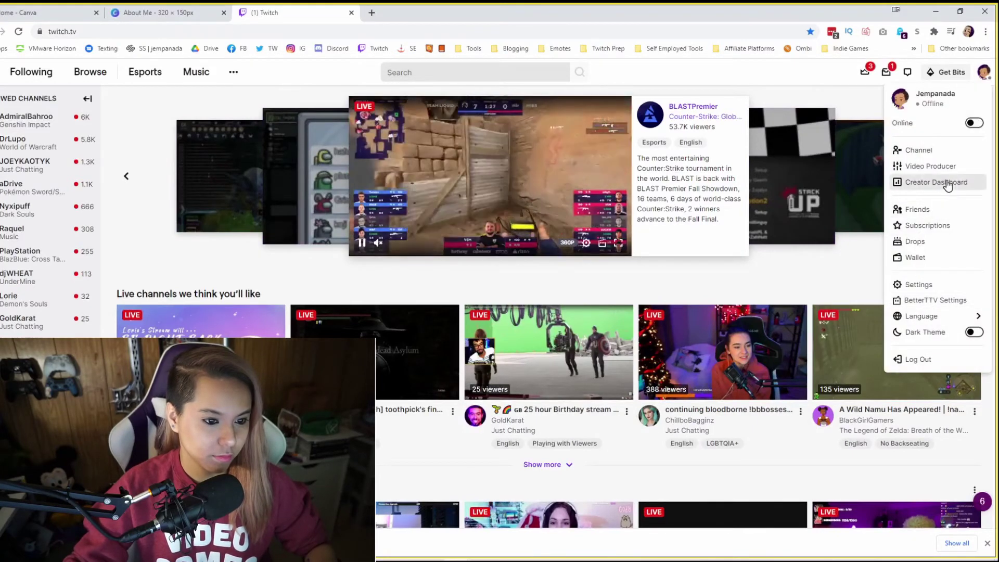
pyautogui.click(919, 151)
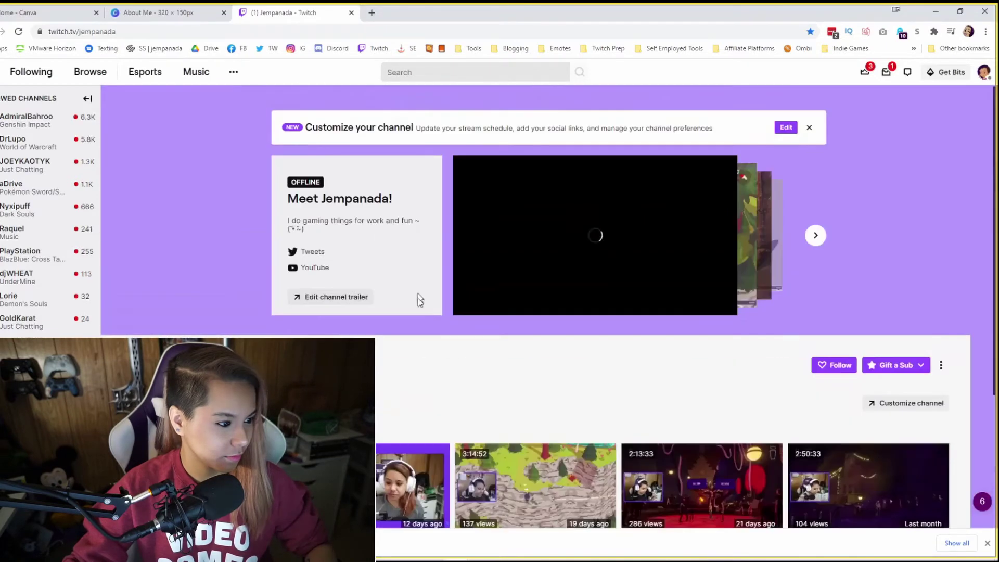
pyautogui.click(417, 298)
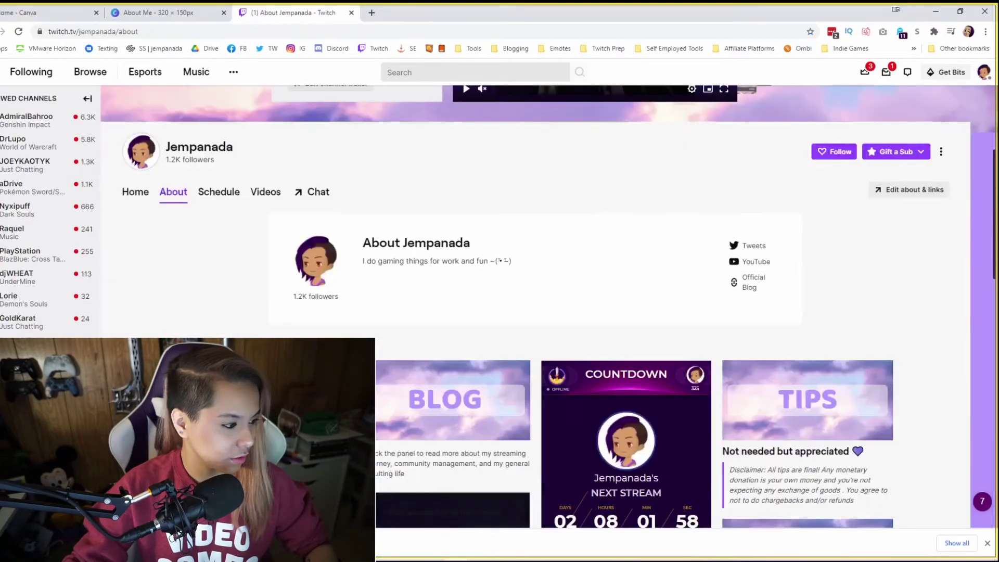
pyautogui.scroll(-5, 575, 324)
pyautogui.click(569, 313)
# Set the panel's image to the About Me picture from Downloads\About Me
pyautogui.click(378, 349)
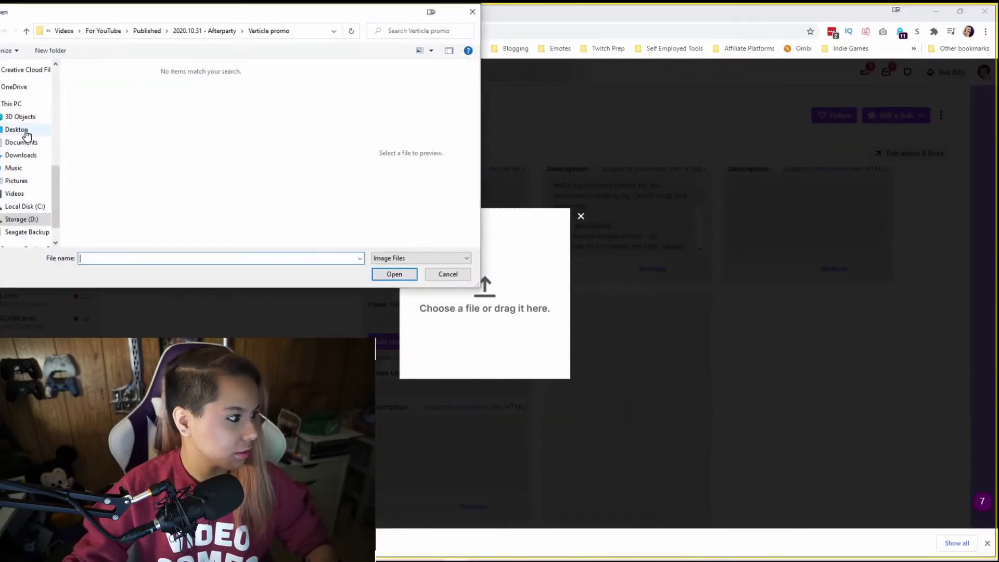
pyautogui.scroll(2, 32, 220)
pyautogui.scroll(-1, 34, 219)
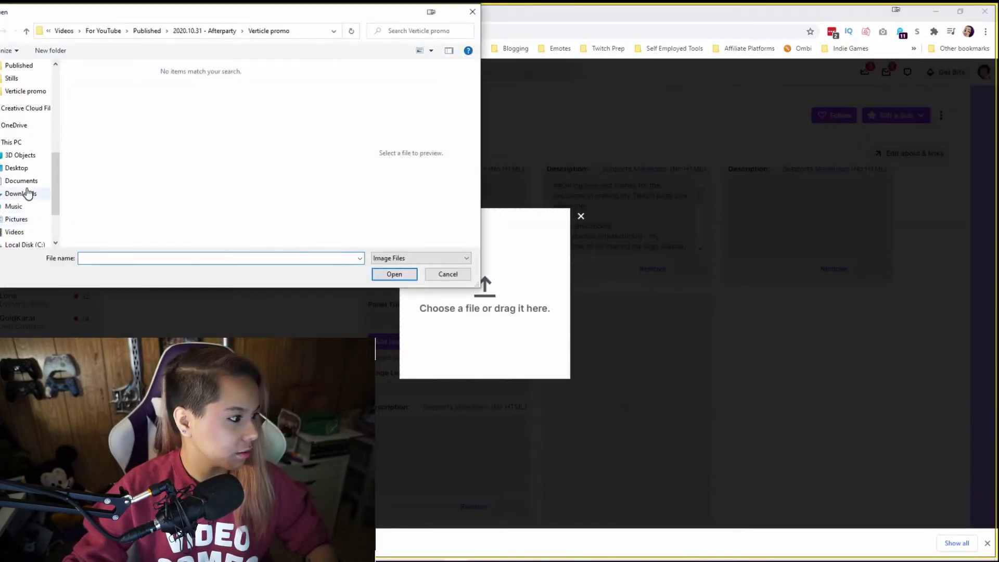
pyautogui.click(24, 192)
pyautogui.doubleClick(163, 108)
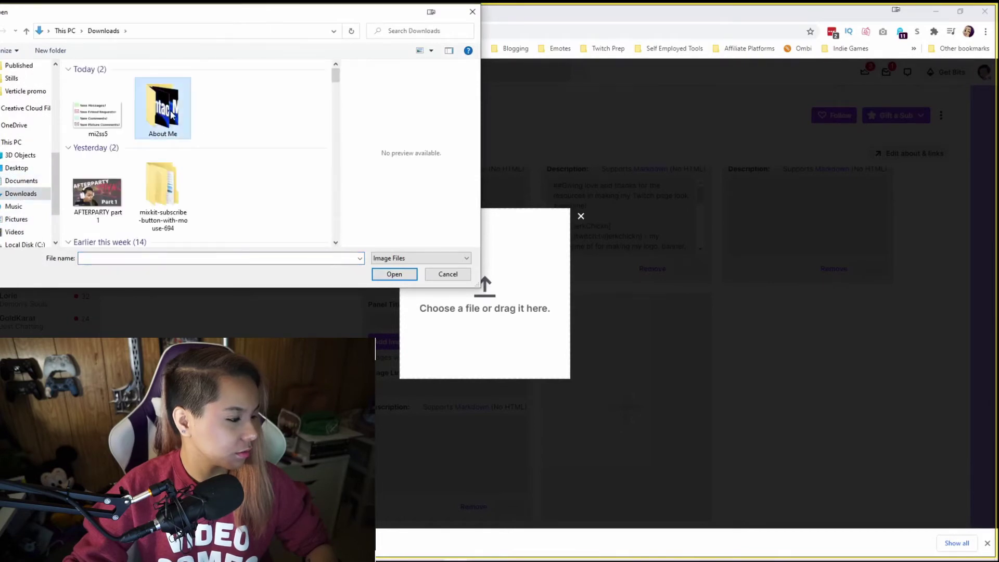
pyautogui.doubleClick(97, 102)
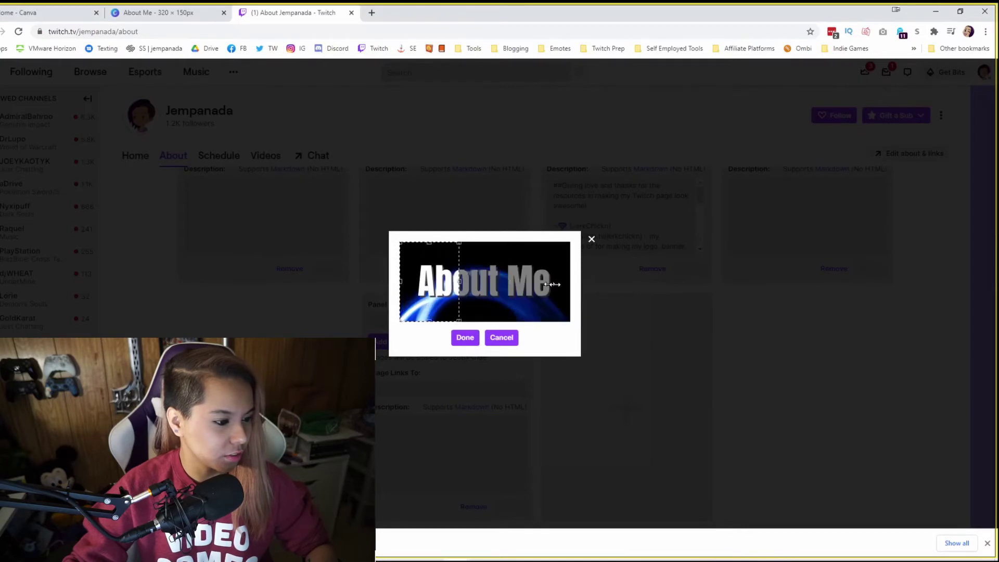
pyautogui.click(462, 337)
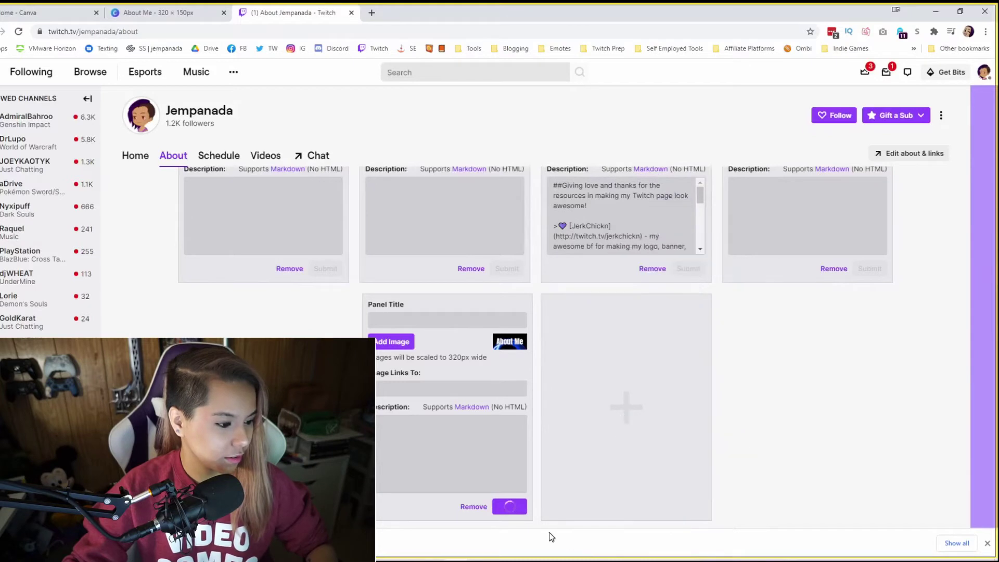
# Add a second panel with the Social image, save it, and reload the About page
pyautogui.moveTo(687, 439)
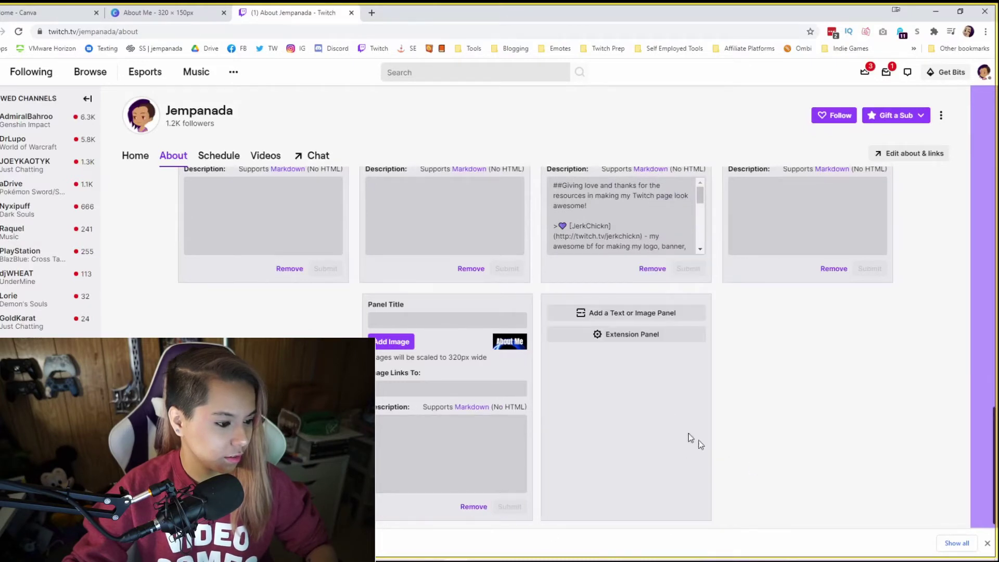
pyautogui.click(643, 312)
pyautogui.click(484, 344)
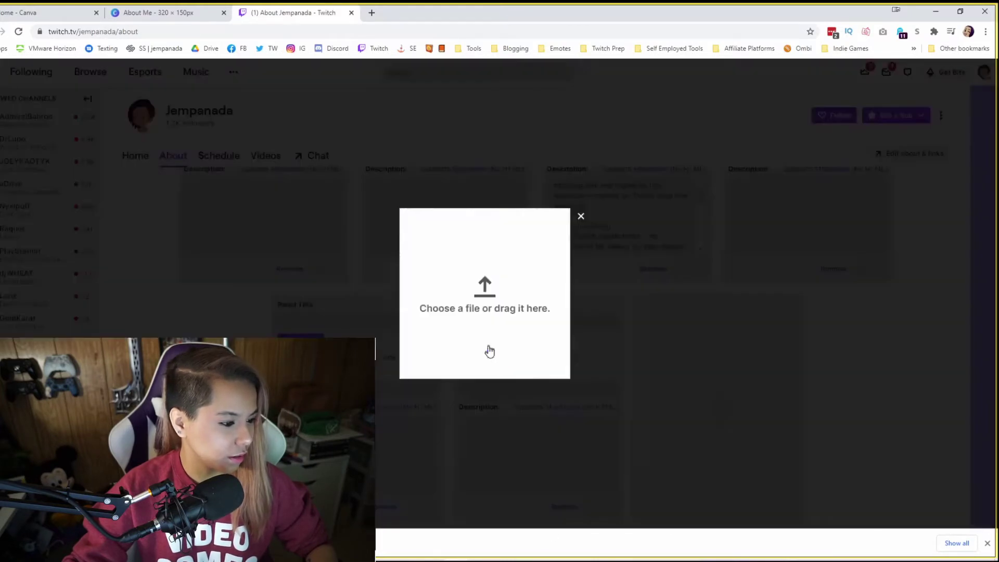
pyautogui.click(544, 345)
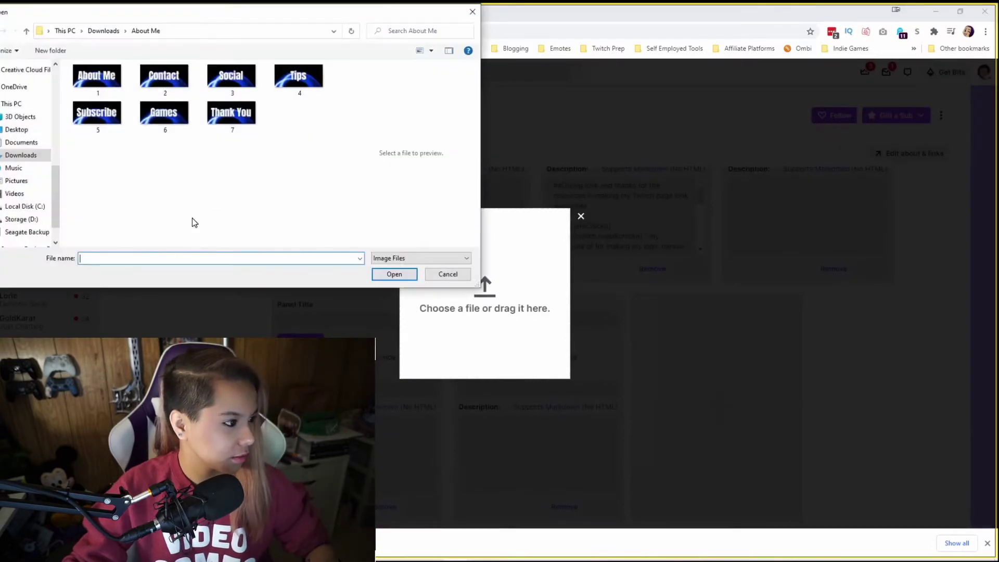
pyautogui.doubleClick(231, 77)
pyautogui.click(465, 337)
pyautogui.click(608, 509)
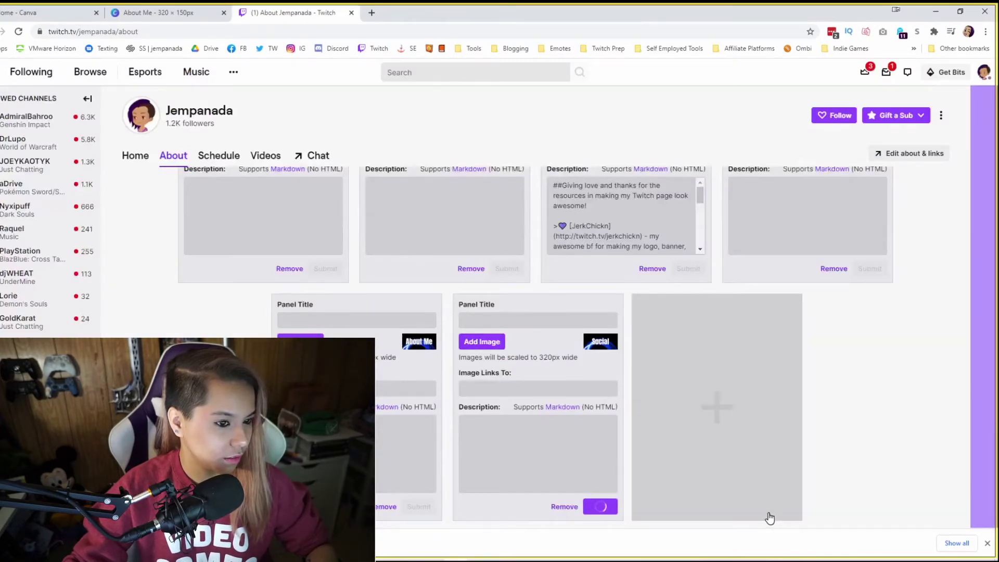
pyautogui.press('F5')
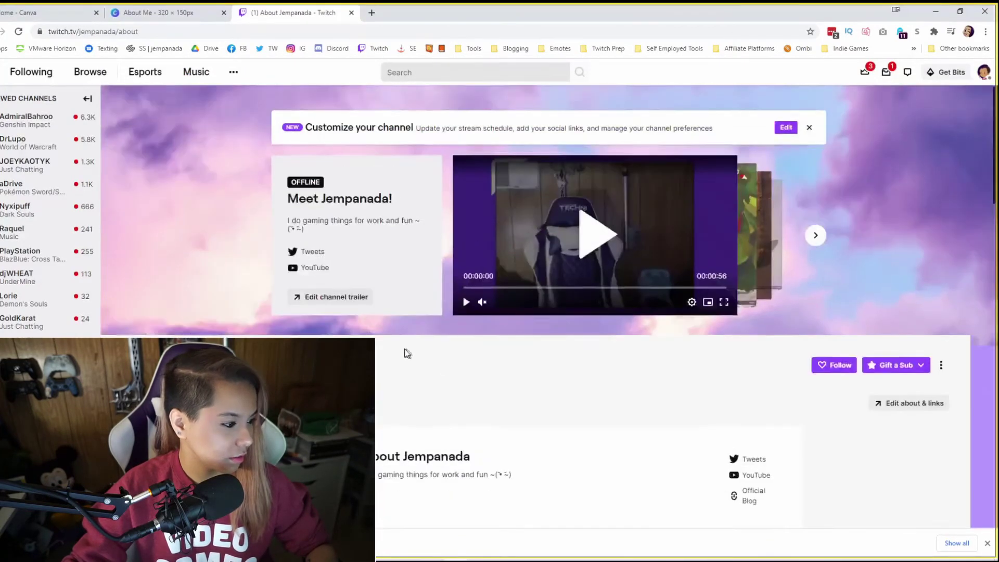
pyautogui.scroll(-10, 498, 416)
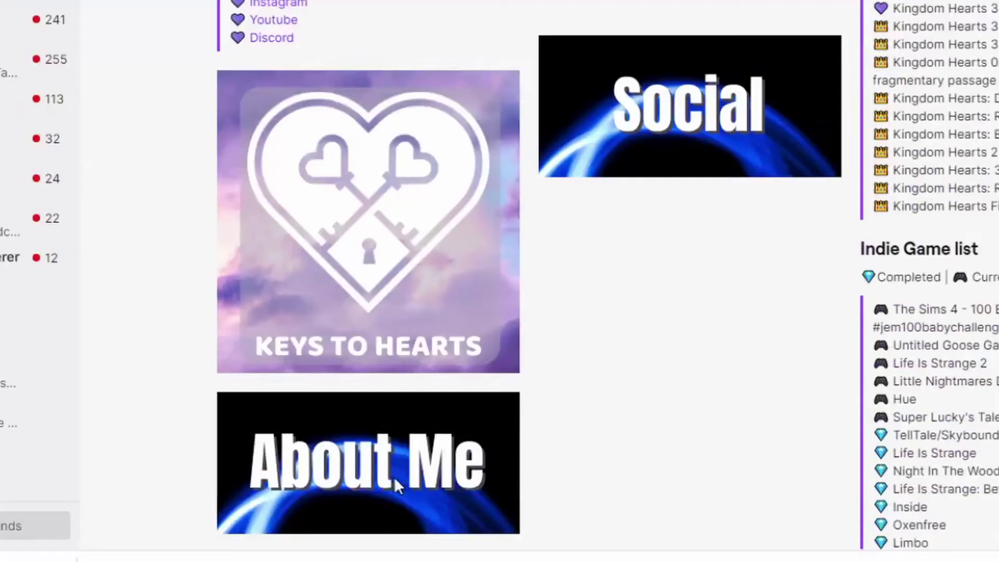
pyautogui.scroll(-4, 416, 435)
pyautogui.scroll(6, 638, 383)
pyautogui.scroll(-4, 638, 383)
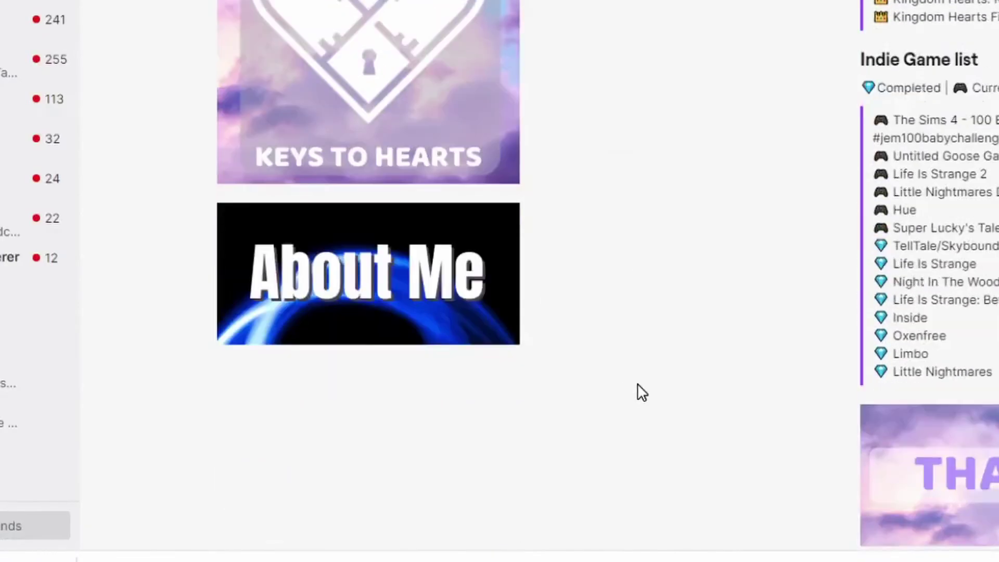
pyautogui.scroll(2, 347, 315)
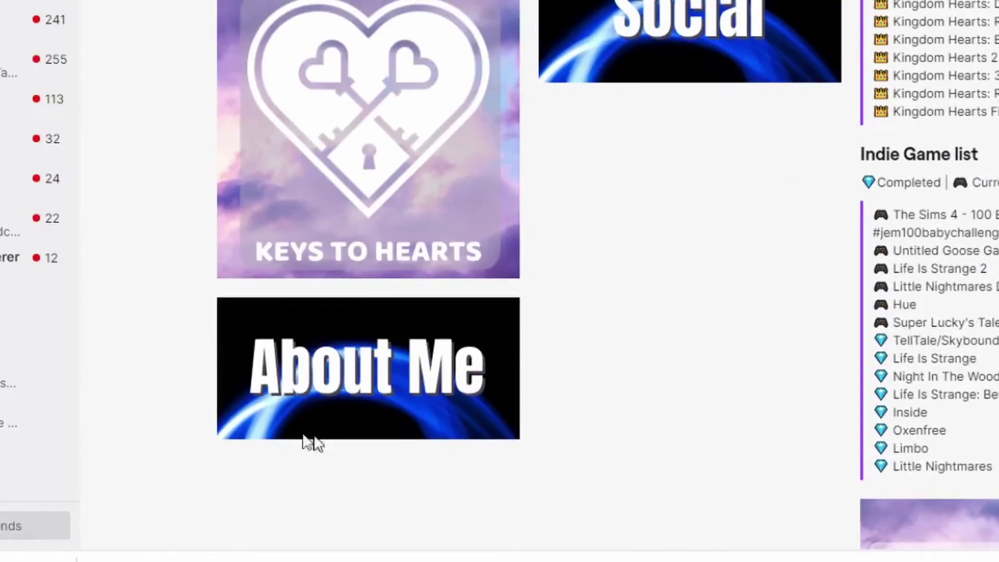
pyautogui.scroll(10, 835, 379)
pyautogui.scroll(-8, 823, 381)
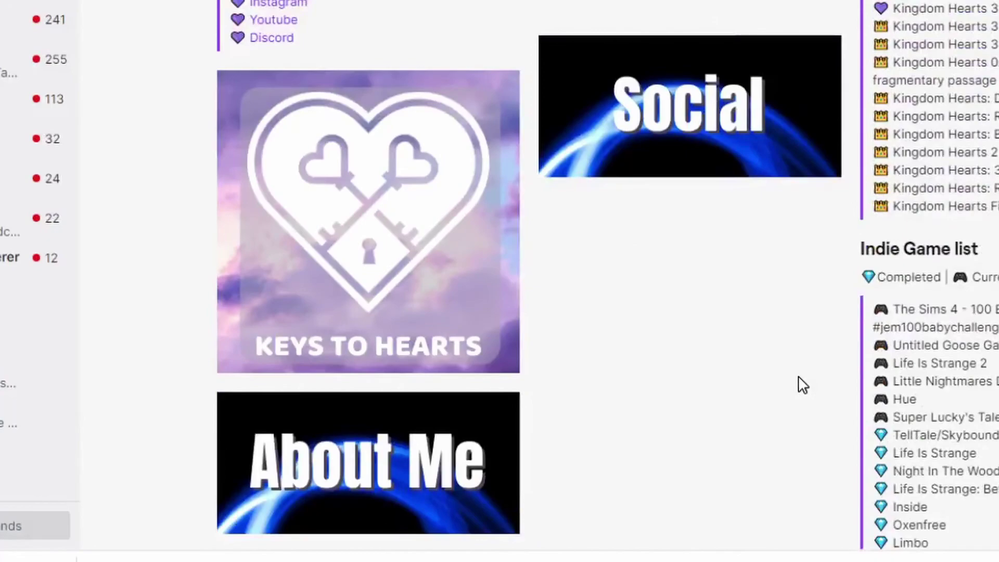
pyautogui.scroll(10, 717, 276)
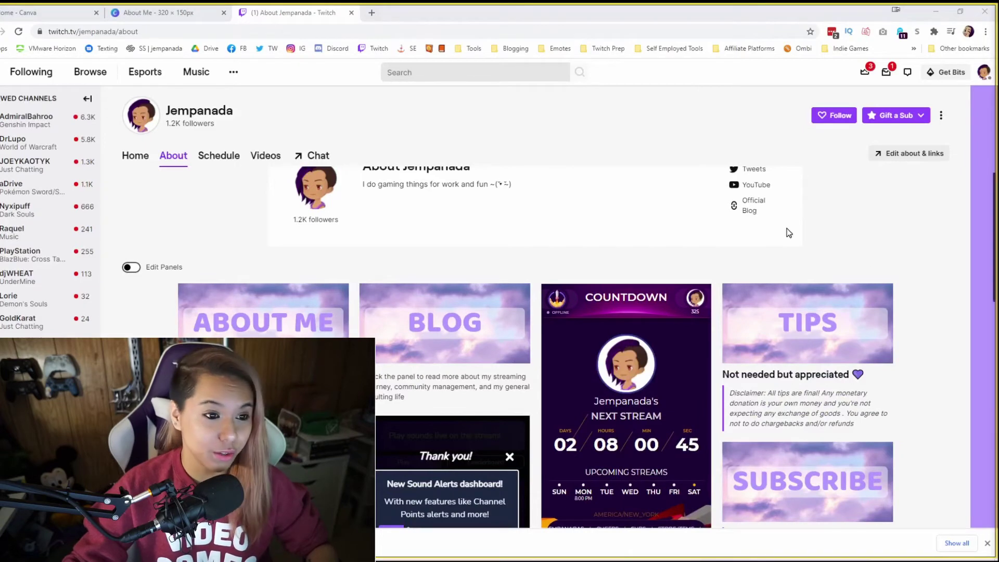
# On Canva's home page, search design types for 'twitch', then clear the search
pyautogui.click(44, 15)
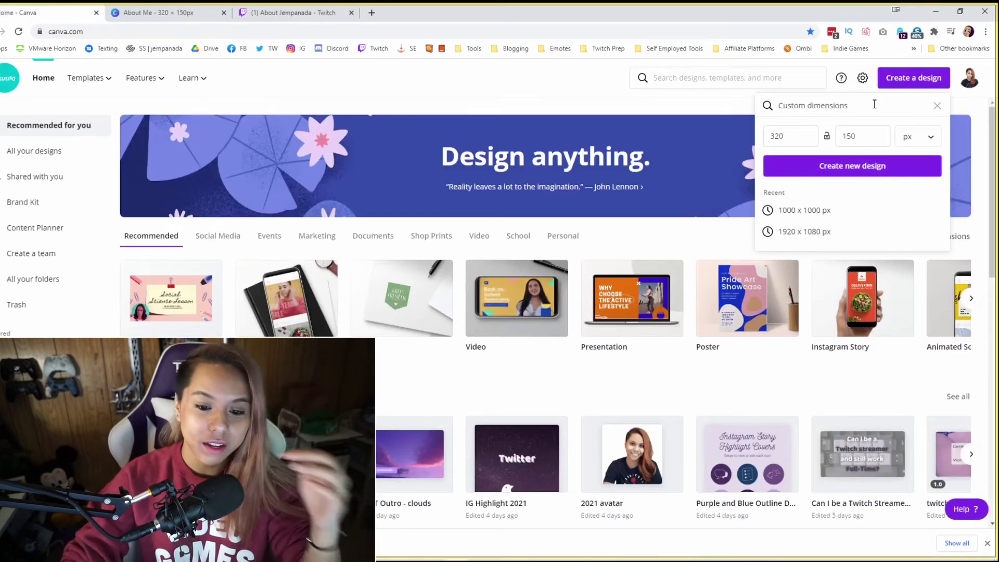
pyautogui.click(939, 106)
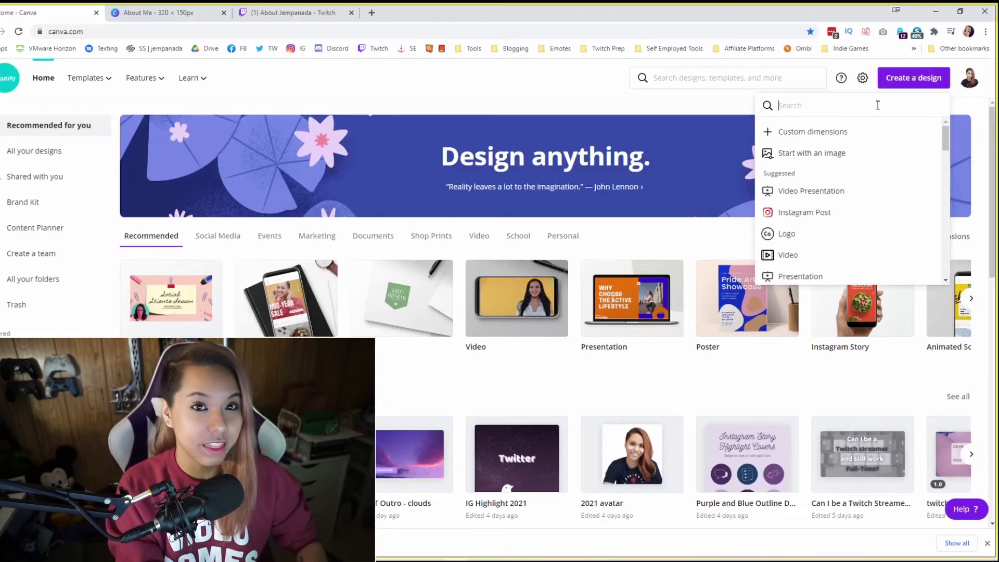
pyautogui.write('twitch')
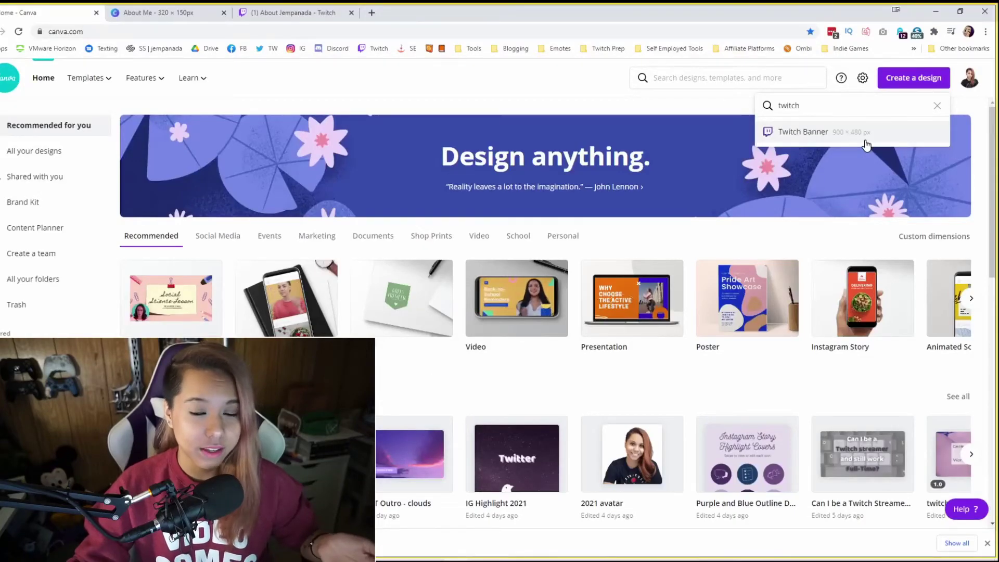
pyautogui.click(938, 106)
# Create a custom-size design of 1200 × 480 px
pyautogui.click(797, 131)
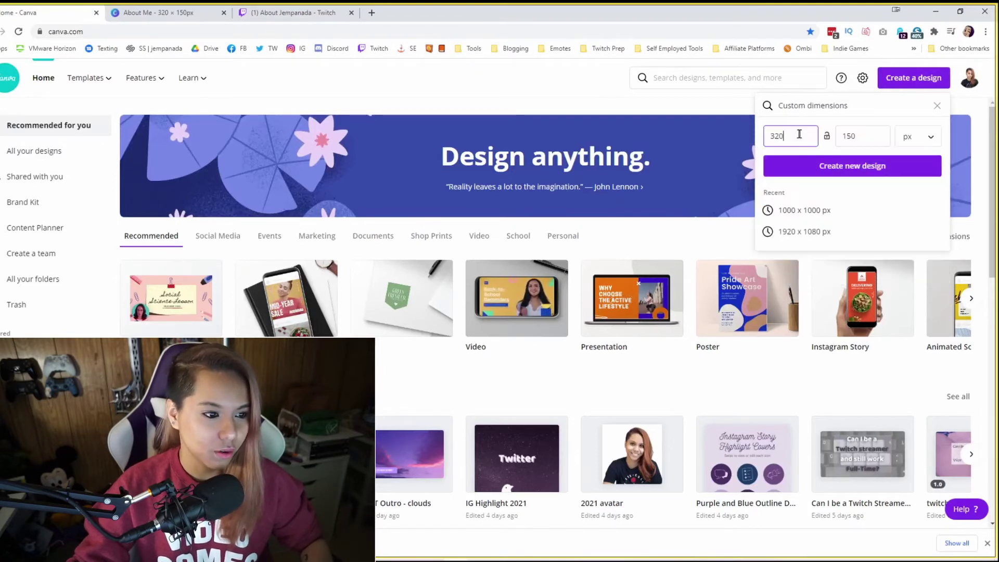
pyautogui.press('BackSpace')
pyautogui.press('BackSpace')
pyautogui.press('BackSpace')
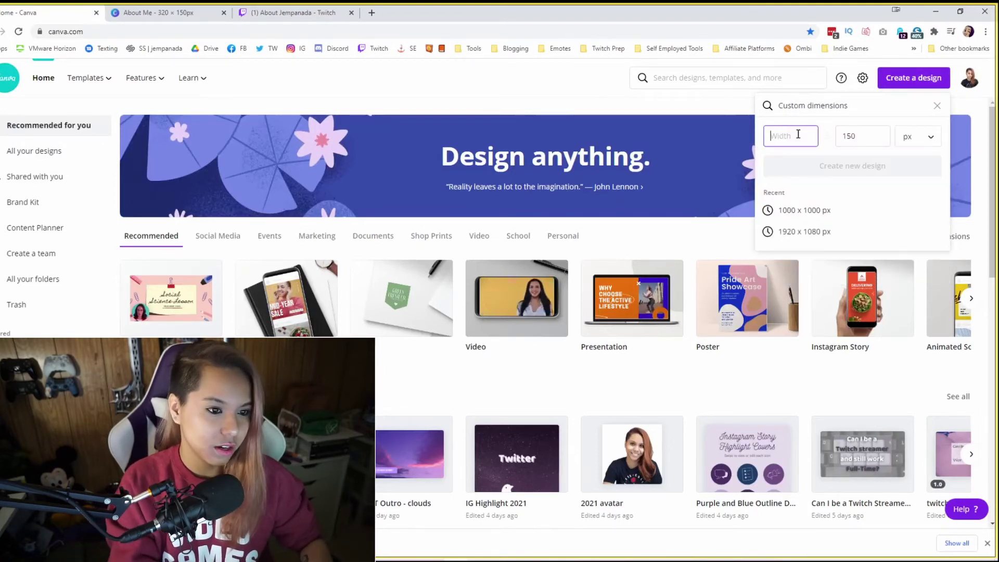
pyautogui.write('1200')
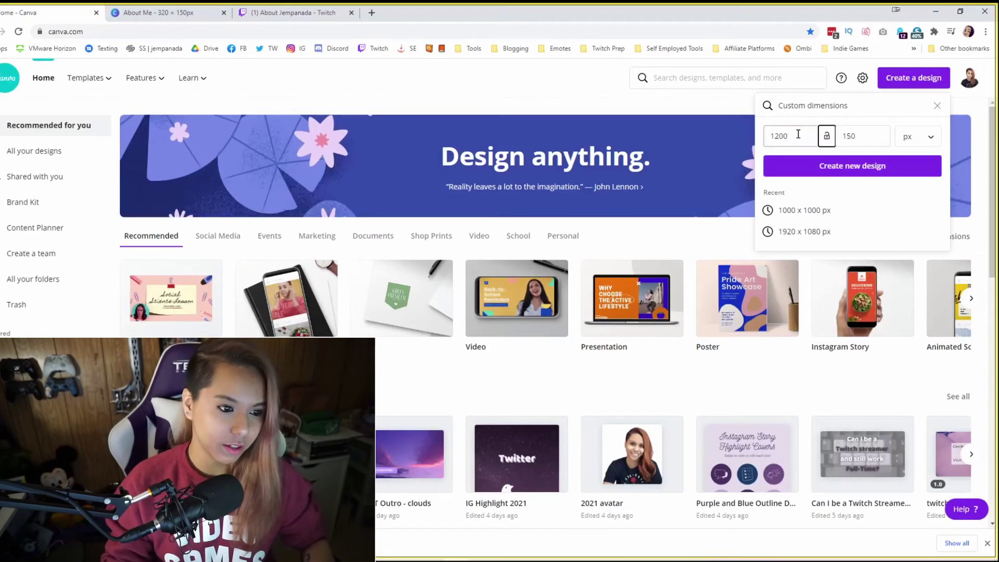
pyautogui.press('Tab')
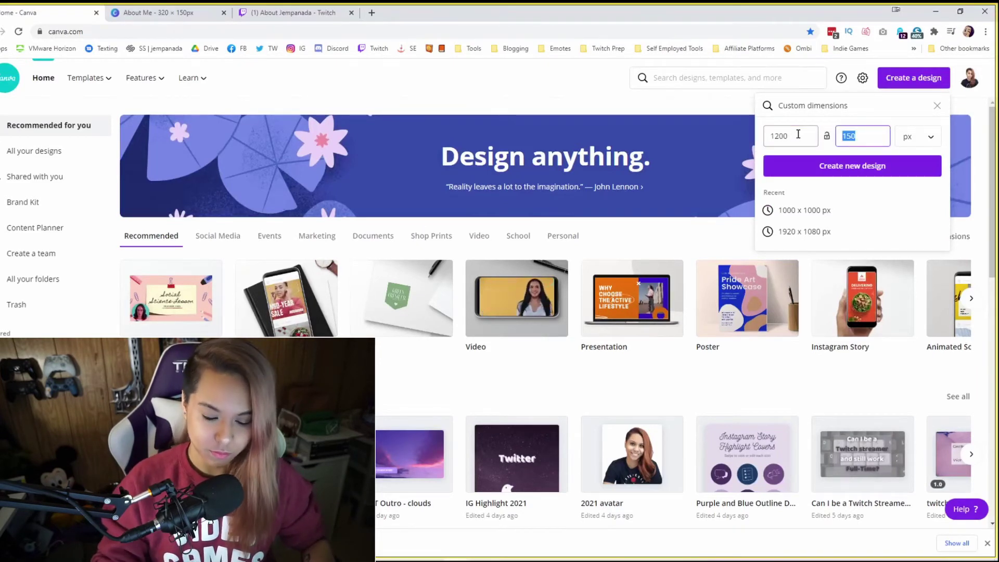
pyautogui.write('480')
pyautogui.press('Return')
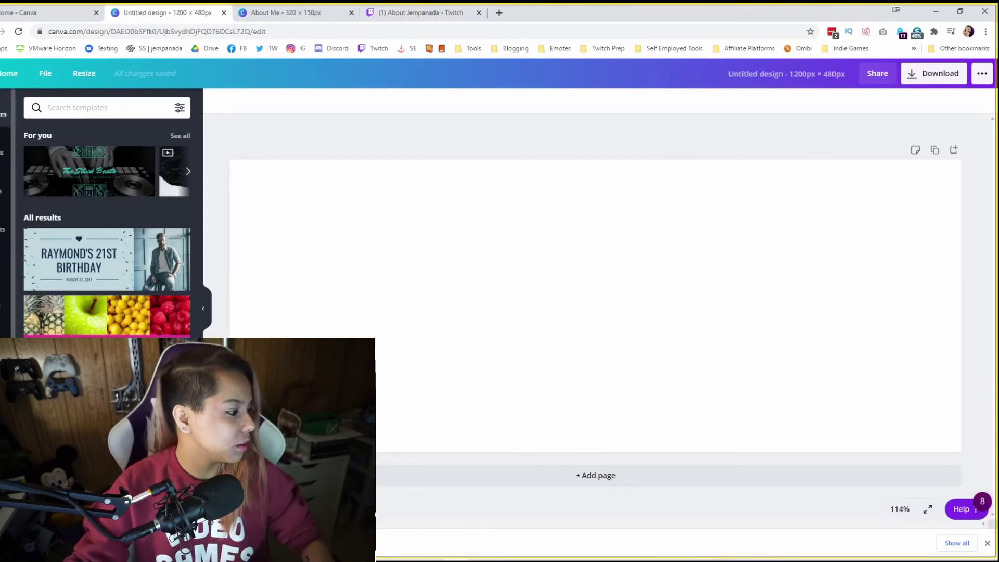
# Apply the blue light-arc background and add an Anton heading reading 'WOOO WELCOME TO MY TWITCH STREAM'
pyautogui.click(5, 279)
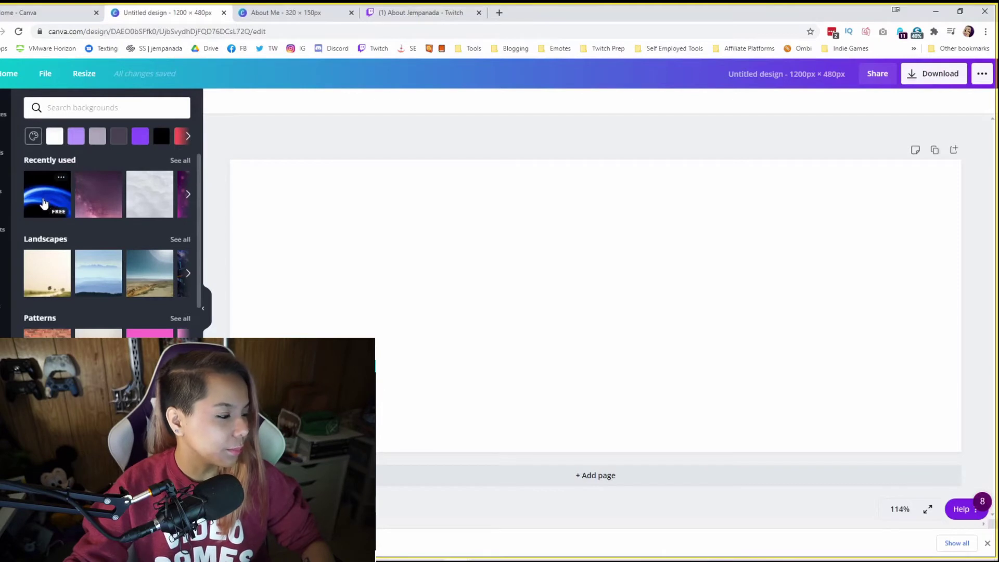
pyautogui.click(45, 203)
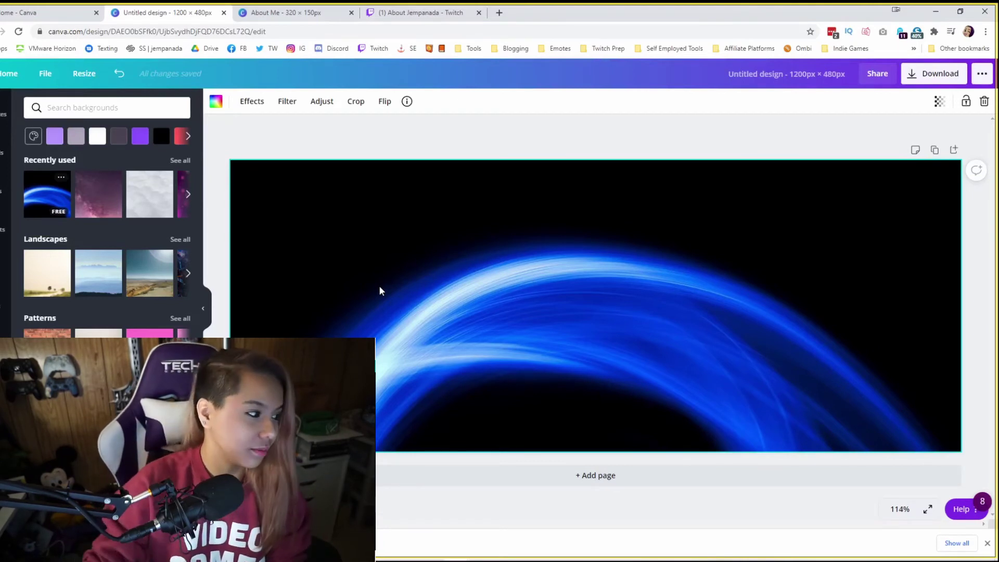
pyautogui.click(5, 263)
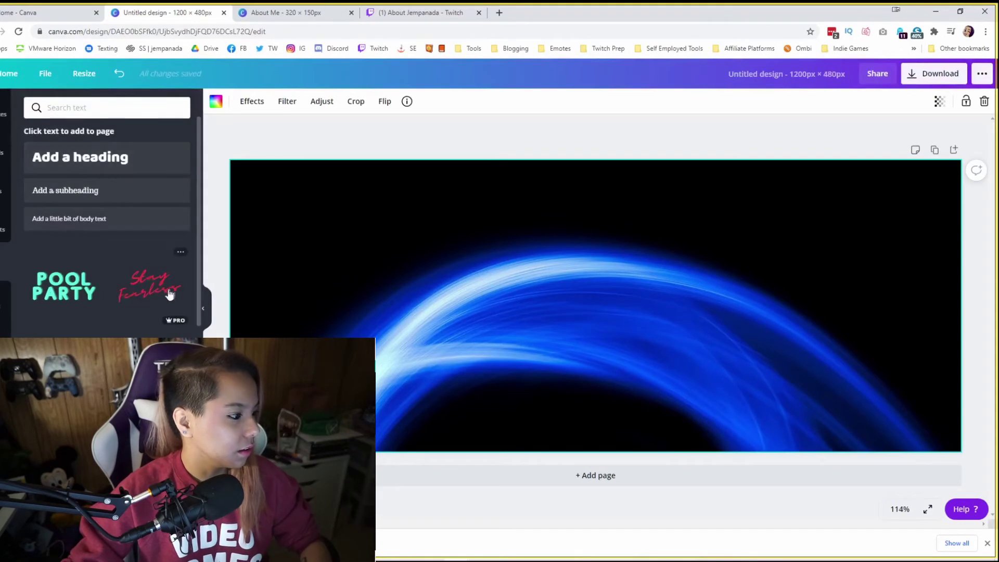
pyautogui.click(119, 157)
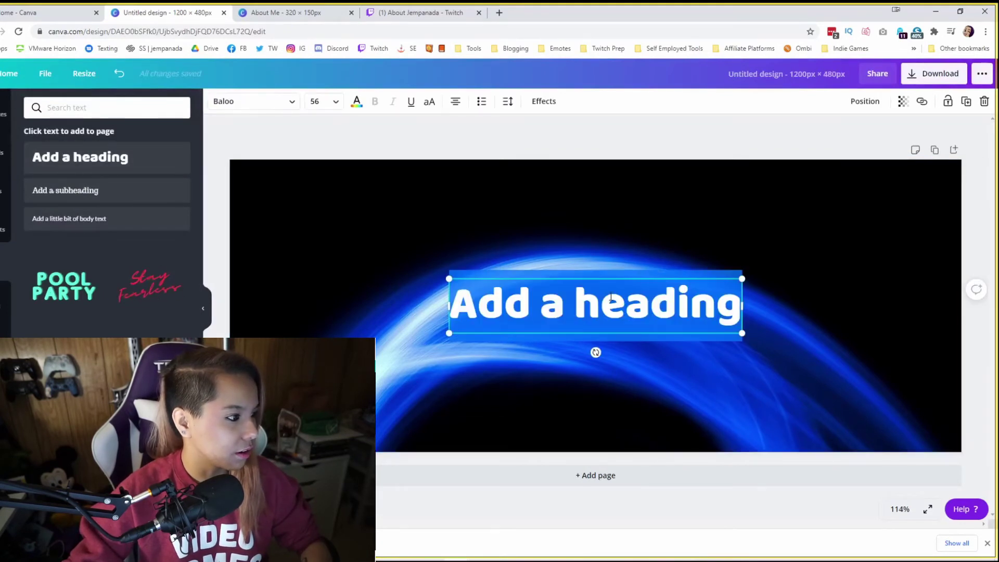
pyautogui.click(263, 107)
pyautogui.click(47, 176)
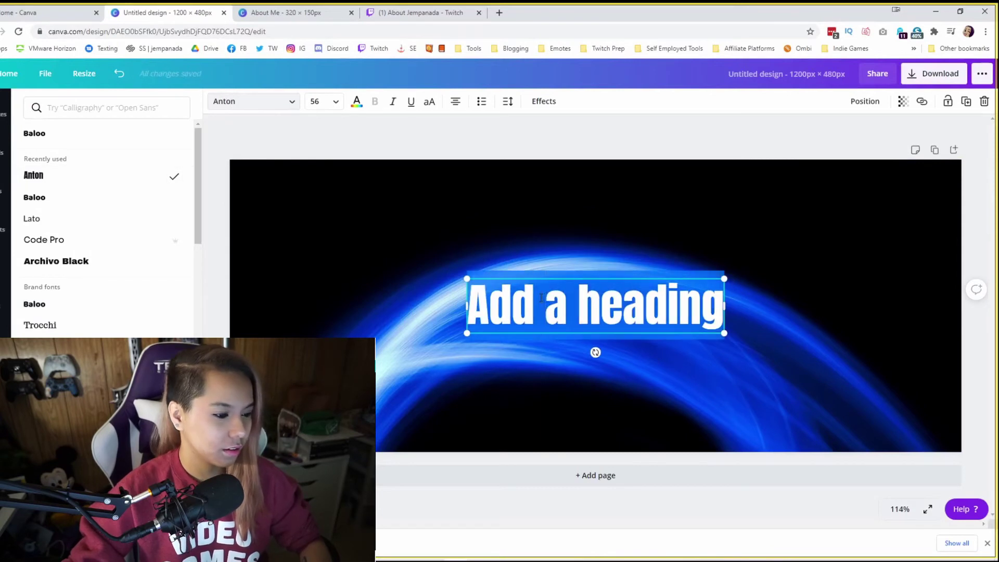
pyautogui.write('WOO')
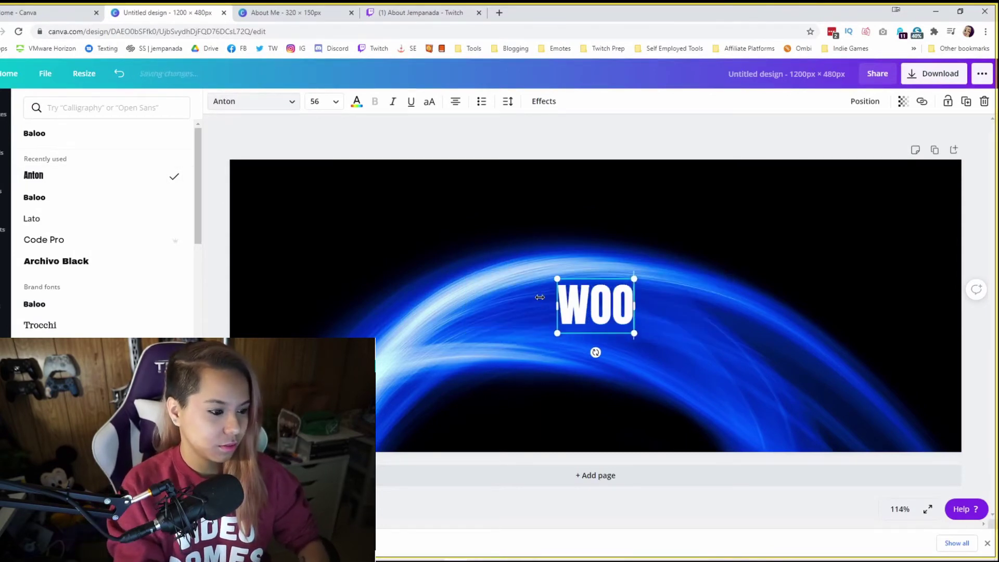
pyautogui.write('O WELCOME TO')
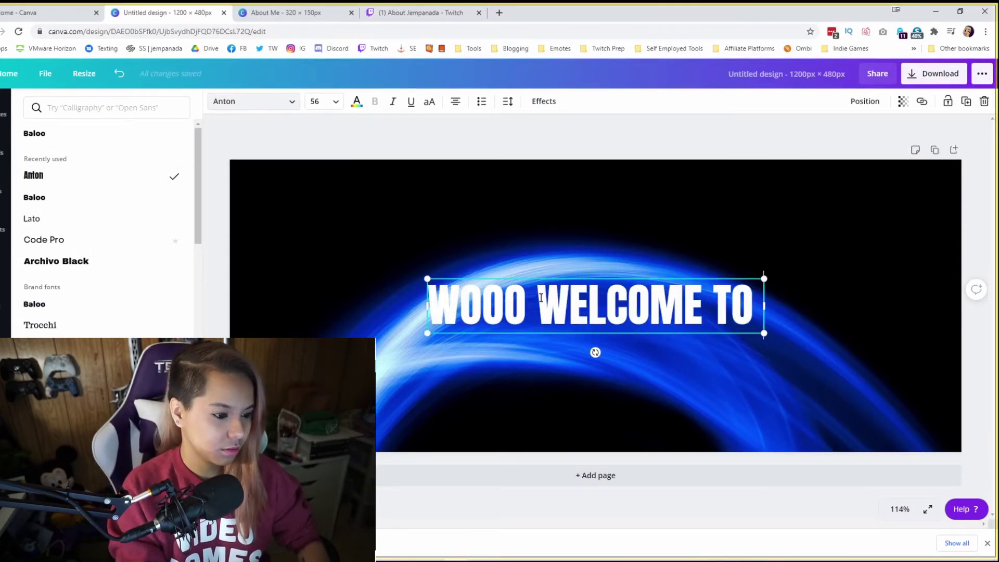
pyautogui.write(' MY TWITCH STREAM')
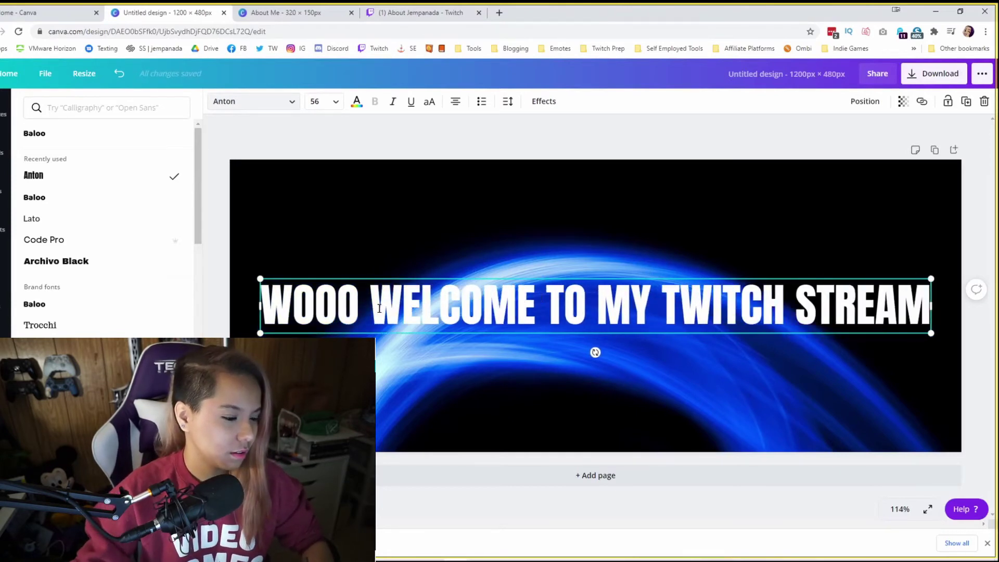
# Give the heading a drop shadow with transparency 100
pyautogui.tripleClick(537, 317)
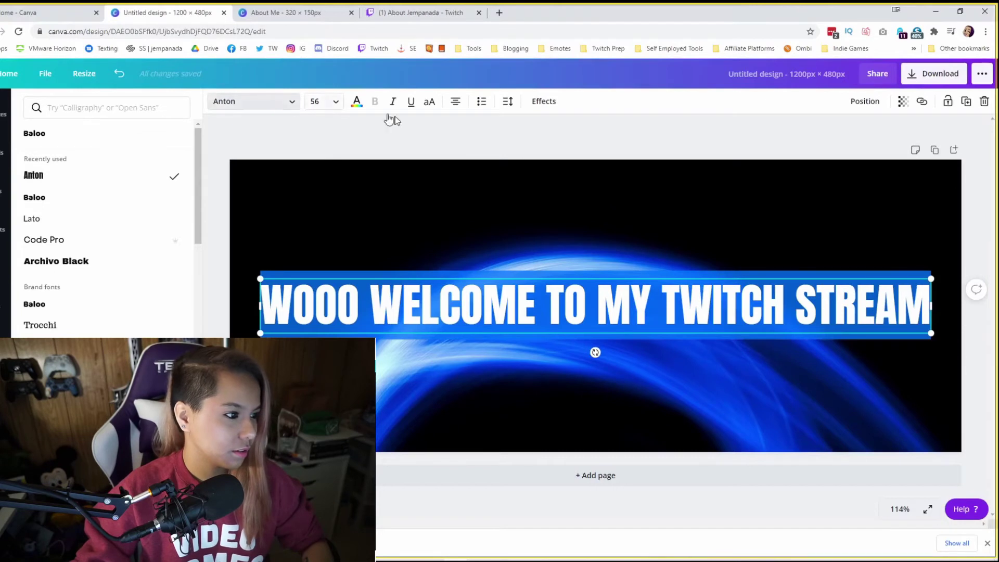
pyautogui.click(544, 101)
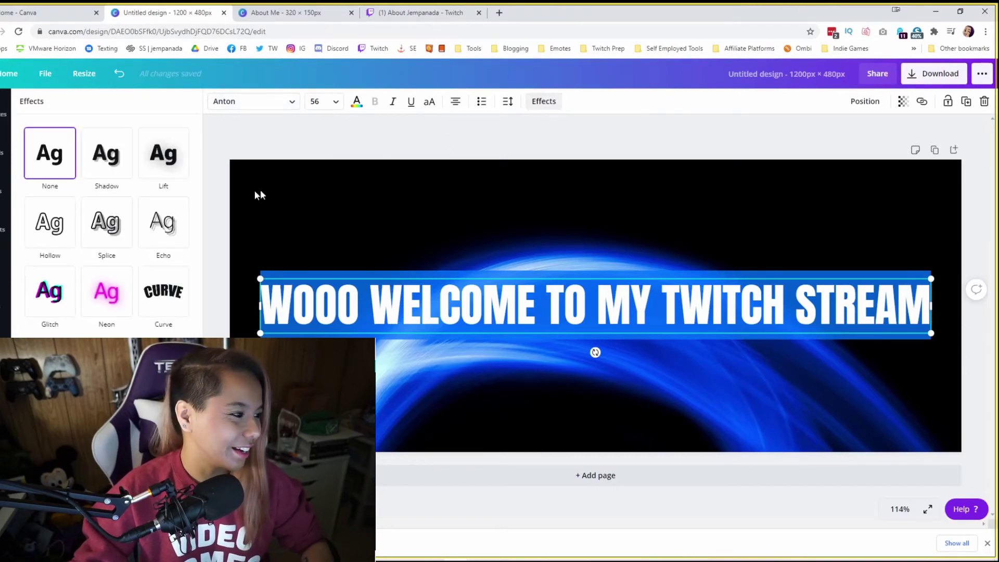
pyautogui.click(110, 155)
pyautogui.moveTo(87, 312); pyautogui.dragTo(199, 327)
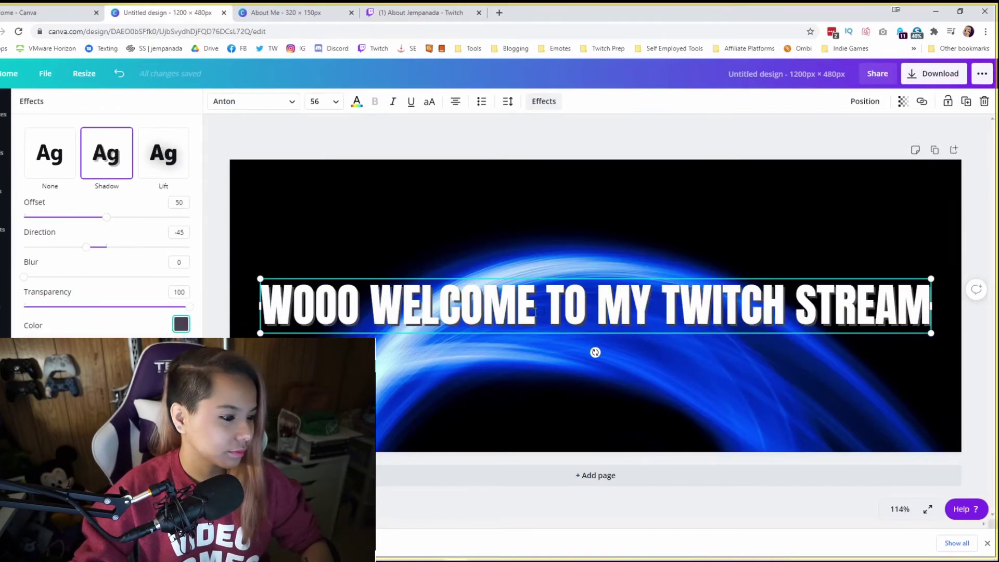
pyautogui.click(543, 101)
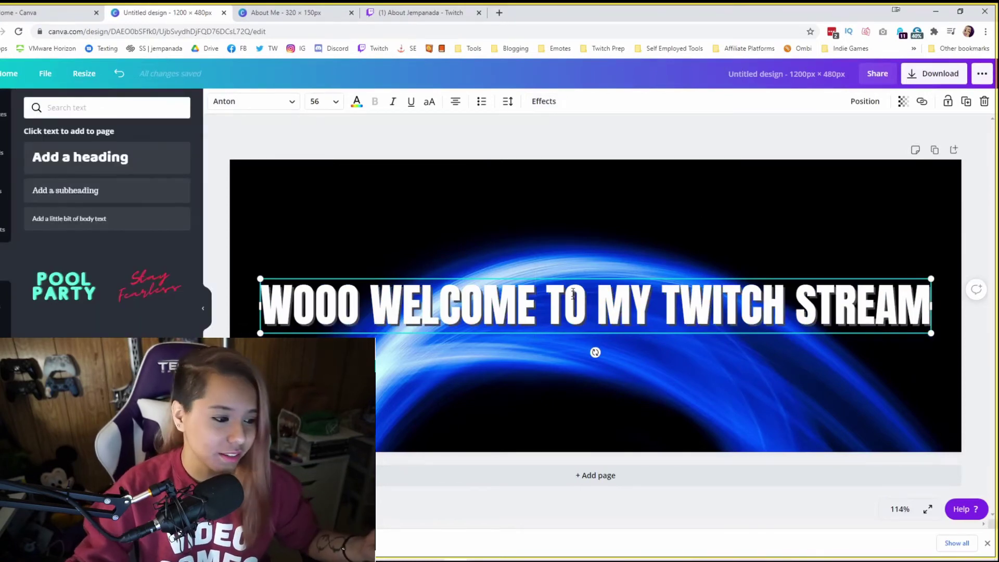
# Break the heading after WOOO into two lines, move it higher, and show Uploads
pyautogui.click(372, 306)
pyautogui.press('Return')
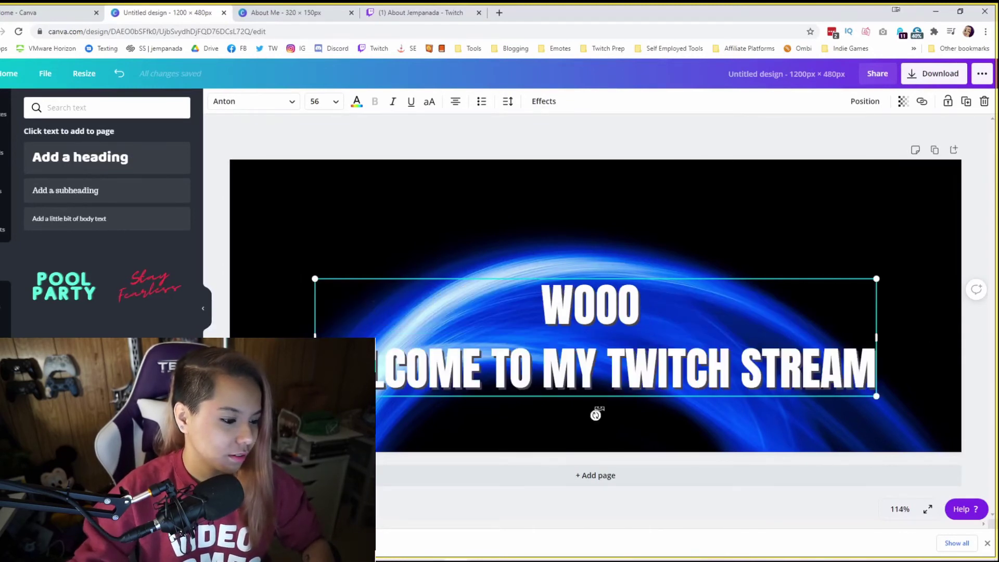
pyautogui.moveTo(602, 397); pyautogui.dragTo(605, 369)
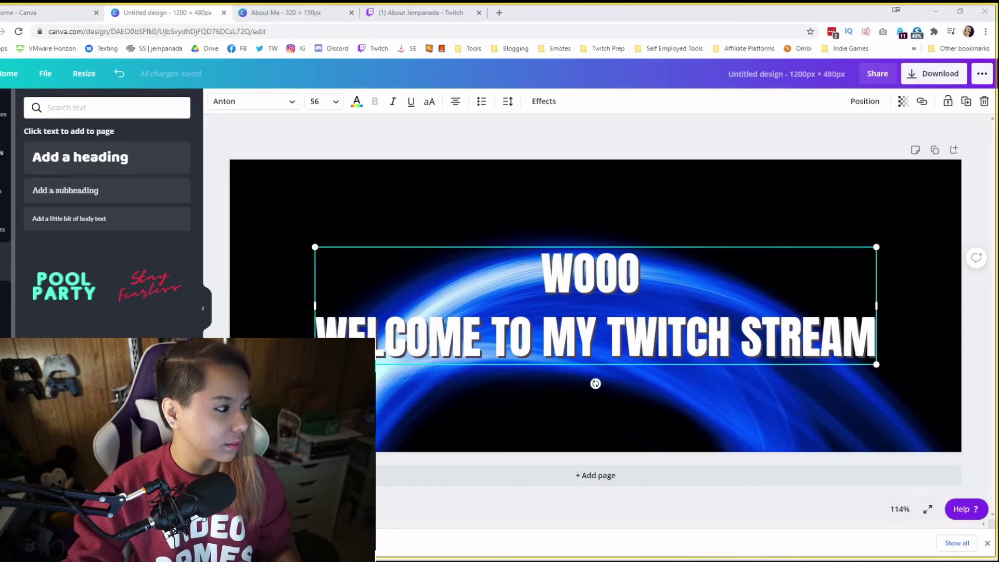
pyautogui.click(4, 151)
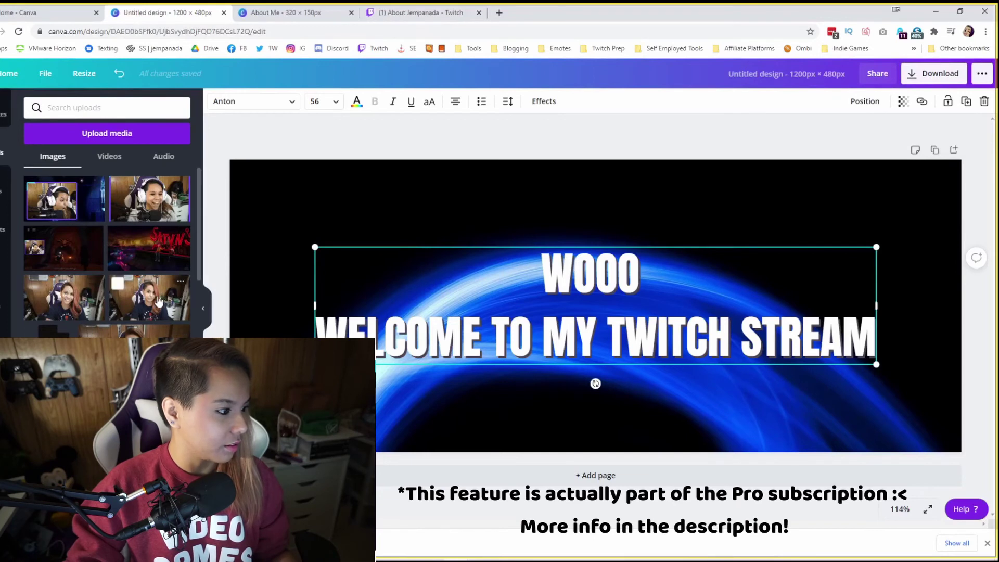
# Add the uploaded streamer photo, delete the heading and background, then reposition and enlarge the photo
pyautogui.click(71, 311)
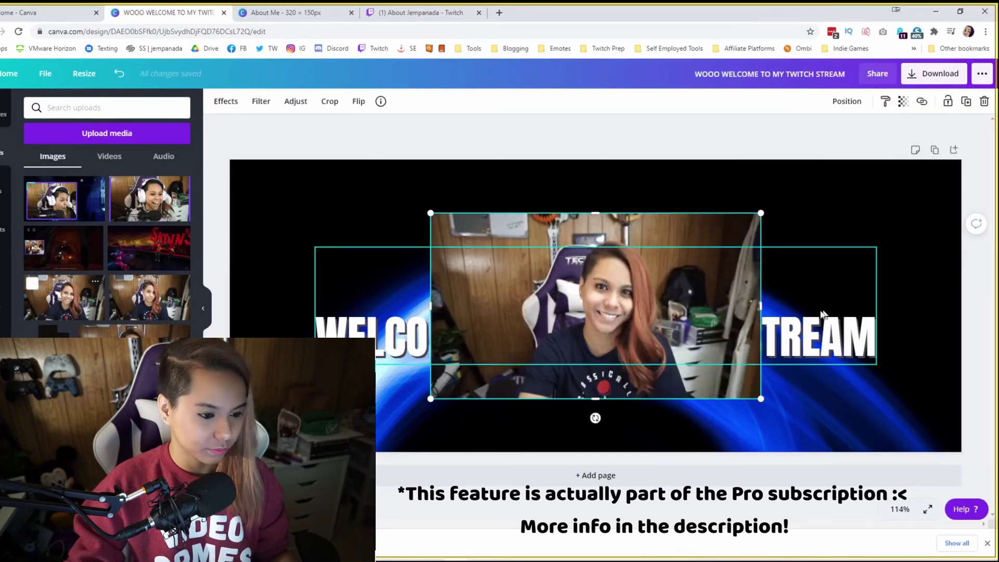
pyautogui.click(843, 343)
pyautogui.press('Delete')
pyautogui.click(839, 338)
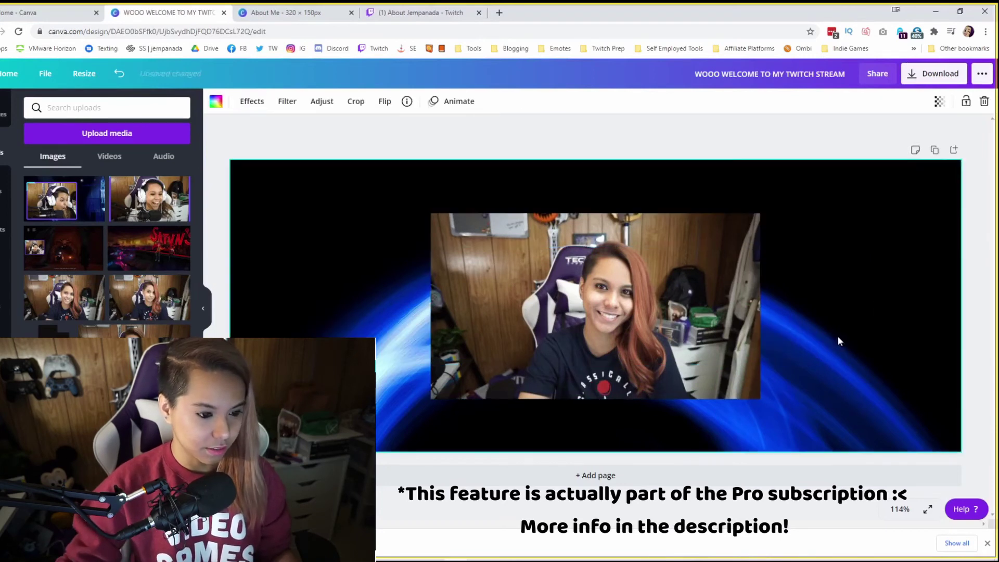
pyautogui.press('Delete')
pyautogui.click(626, 328)
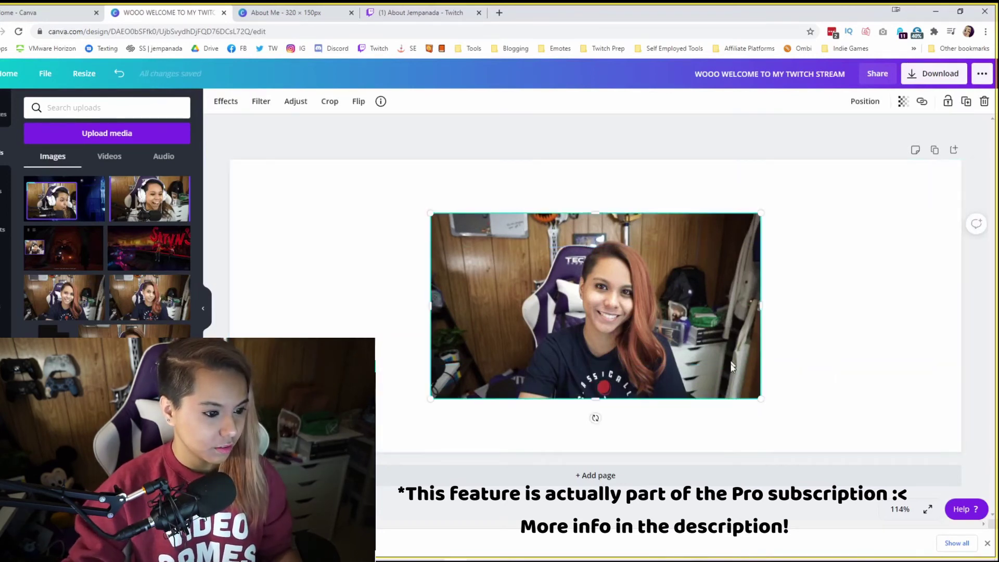
pyautogui.moveTo(652, 360); pyautogui.dragTo(617, 323)
pyautogui.moveTo(725, 364); pyautogui.dragTo(829, 433)
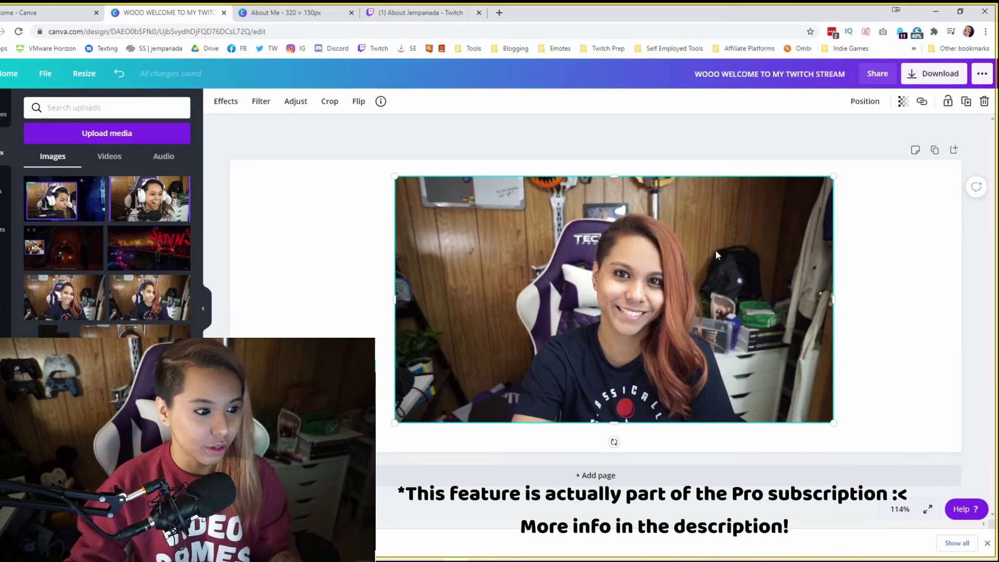
# Apply Background Remover from Effects to the streamer photo
pyautogui.click(222, 106)
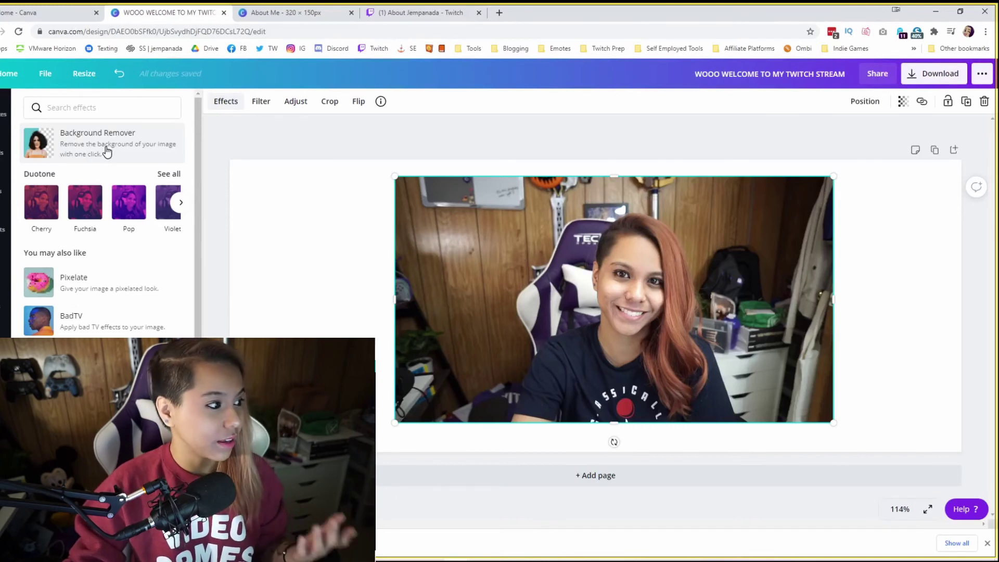
pyautogui.click(106, 150)
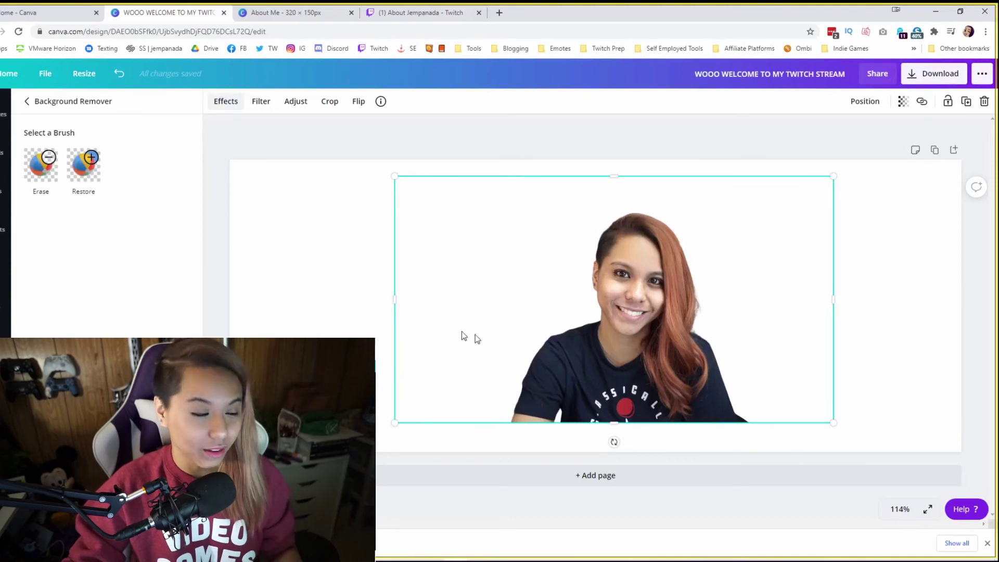
# Erase the leftover grey chair patch at the shirt's lower right, restoring any over-erased shirt
pyautogui.click(41, 164)
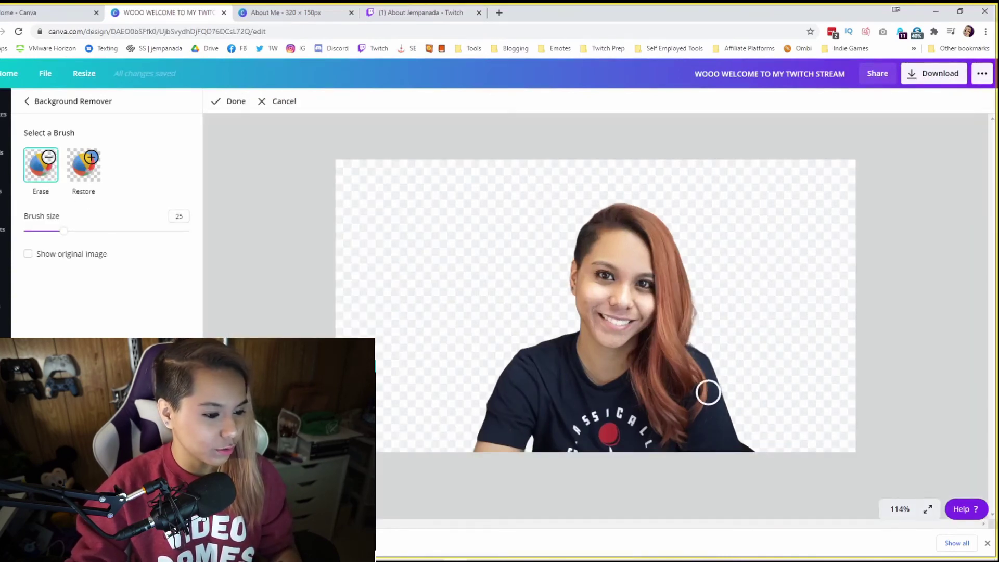
pyautogui.moveTo(725, 423)
pyautogui.mouseDown()
pyautogui.moveTo(705, 430)
pyautogui.moveTo(732, 426)
pyautogui.moveTo(721, 409)
pyautogui.moveTo(714, 424)
pyautogui.moveTo(707, 413)
pyautogui.moveTo(719, 442)
pyautogui.moveTo(742, 440)
pyautogui.mouseUp()
pyautogui.click(84, 183)
pyautogui.click(41, 177)
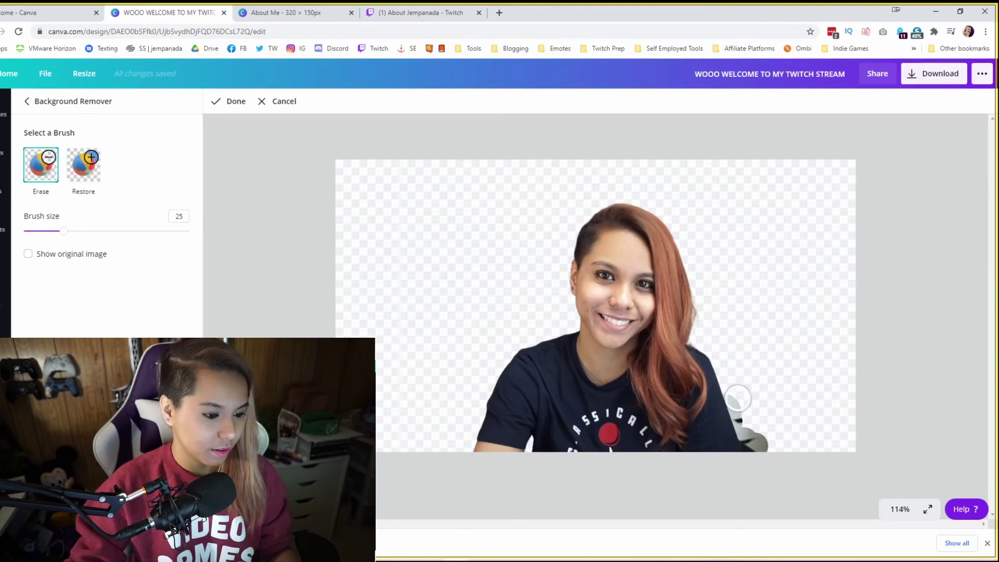
pyautogui.moveTo(742, 400)
pyautogui.mouseDown()
pyautogui.moveTo(765, 441)
pyautogui.moveTo(740, 403)
pyautogui.moveTo(759, 444)
pyautogui.mouseUp()
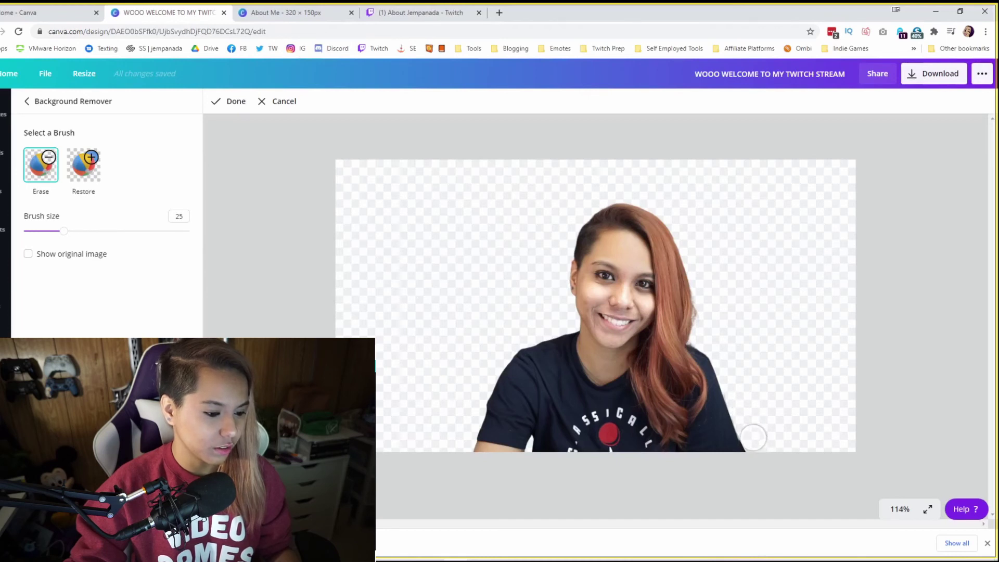